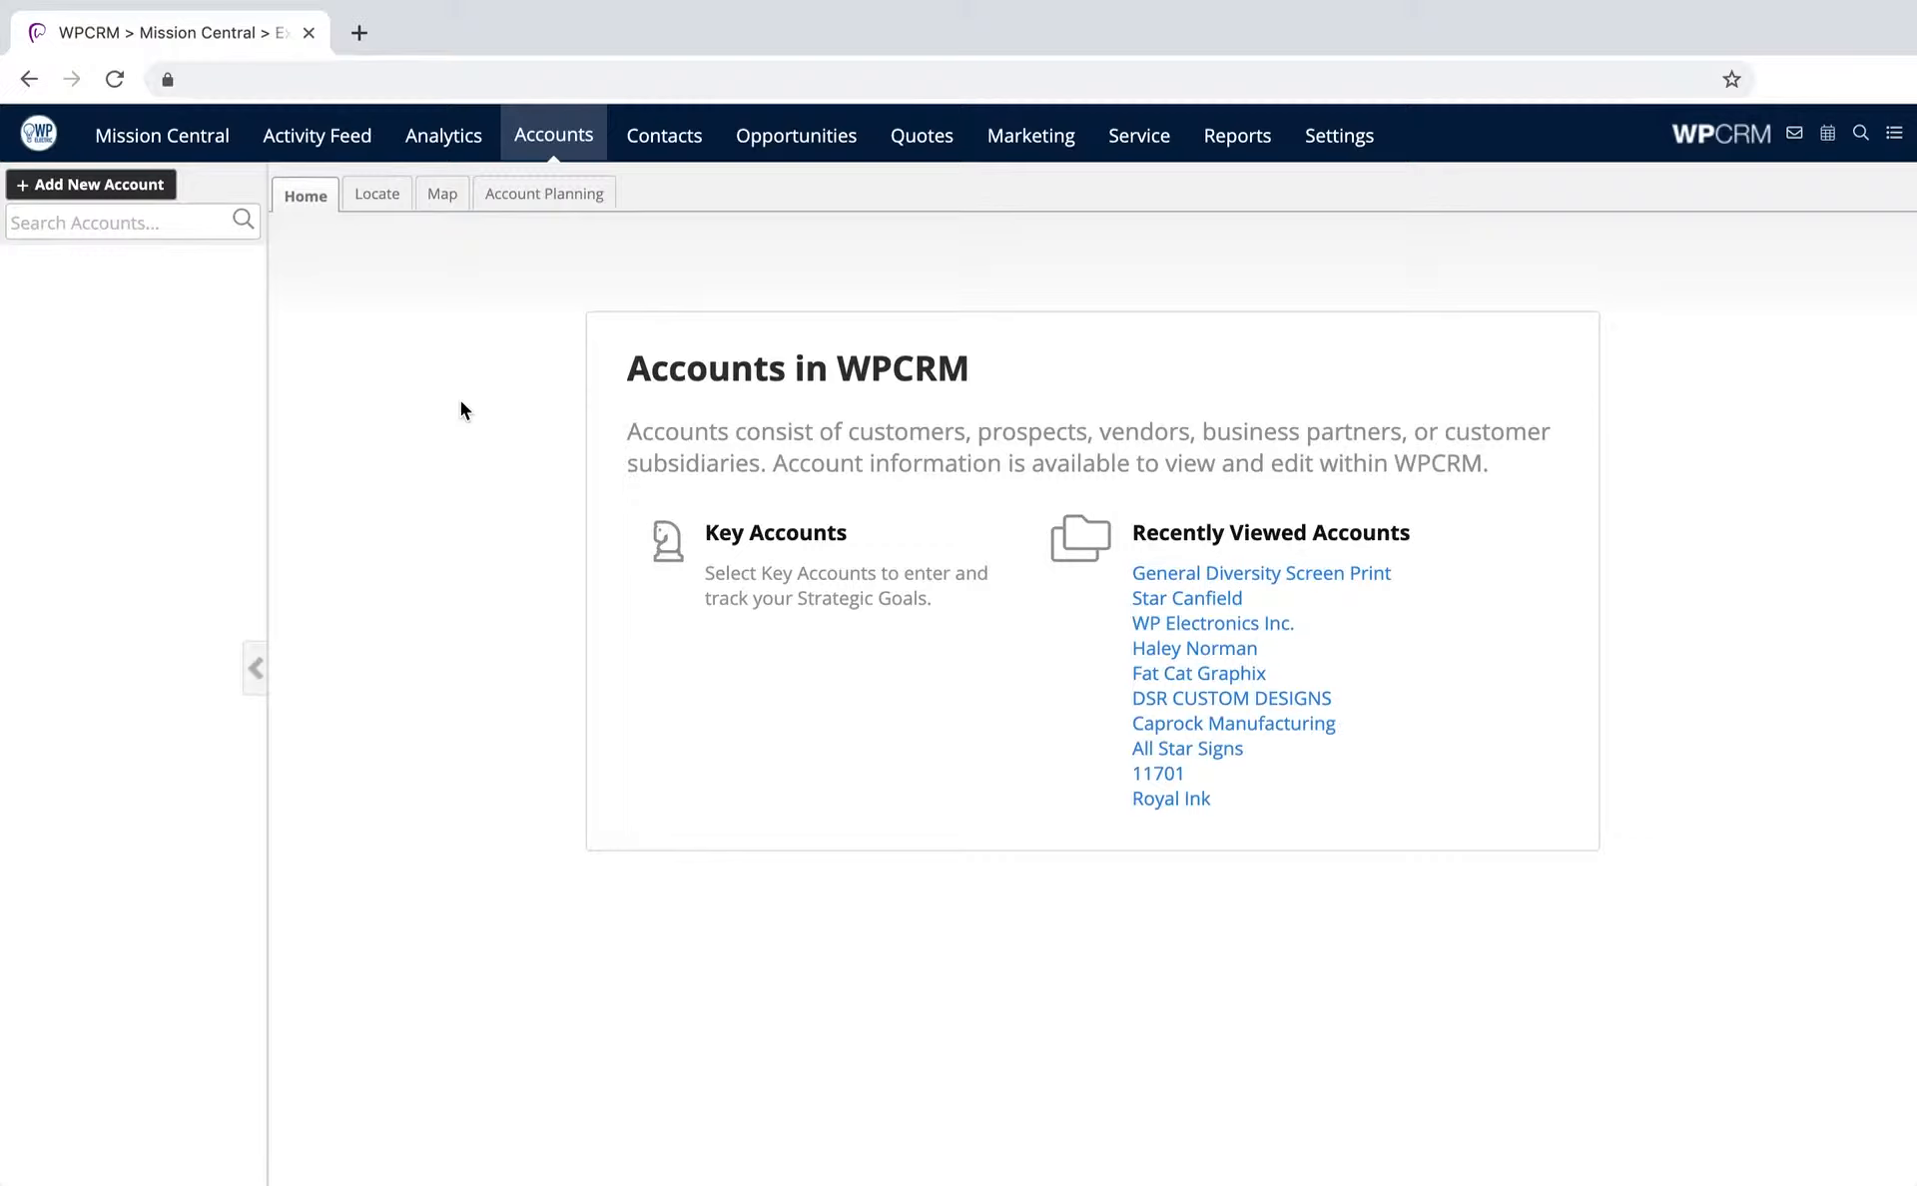
Search the accounts list for "test"
click(106, 226)
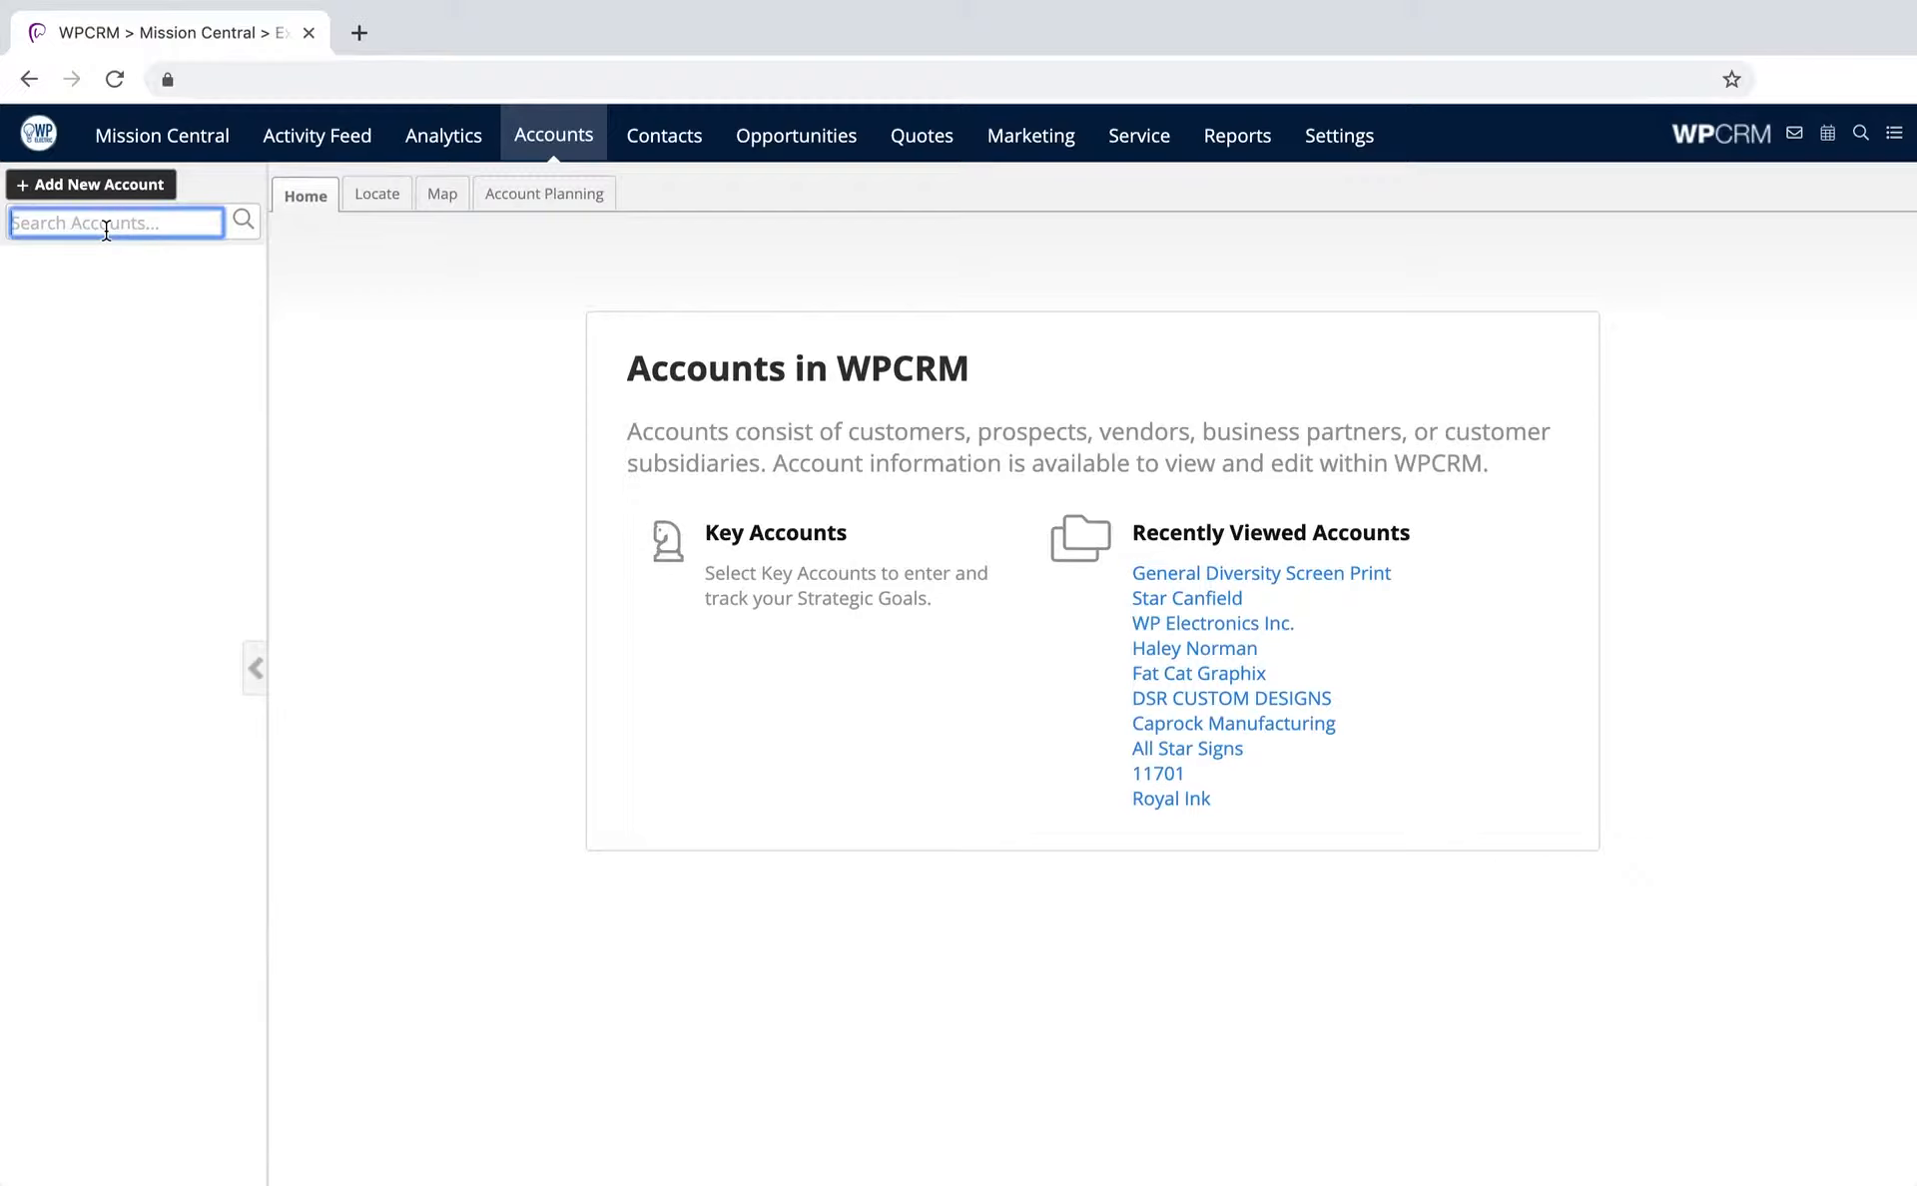
text(test)
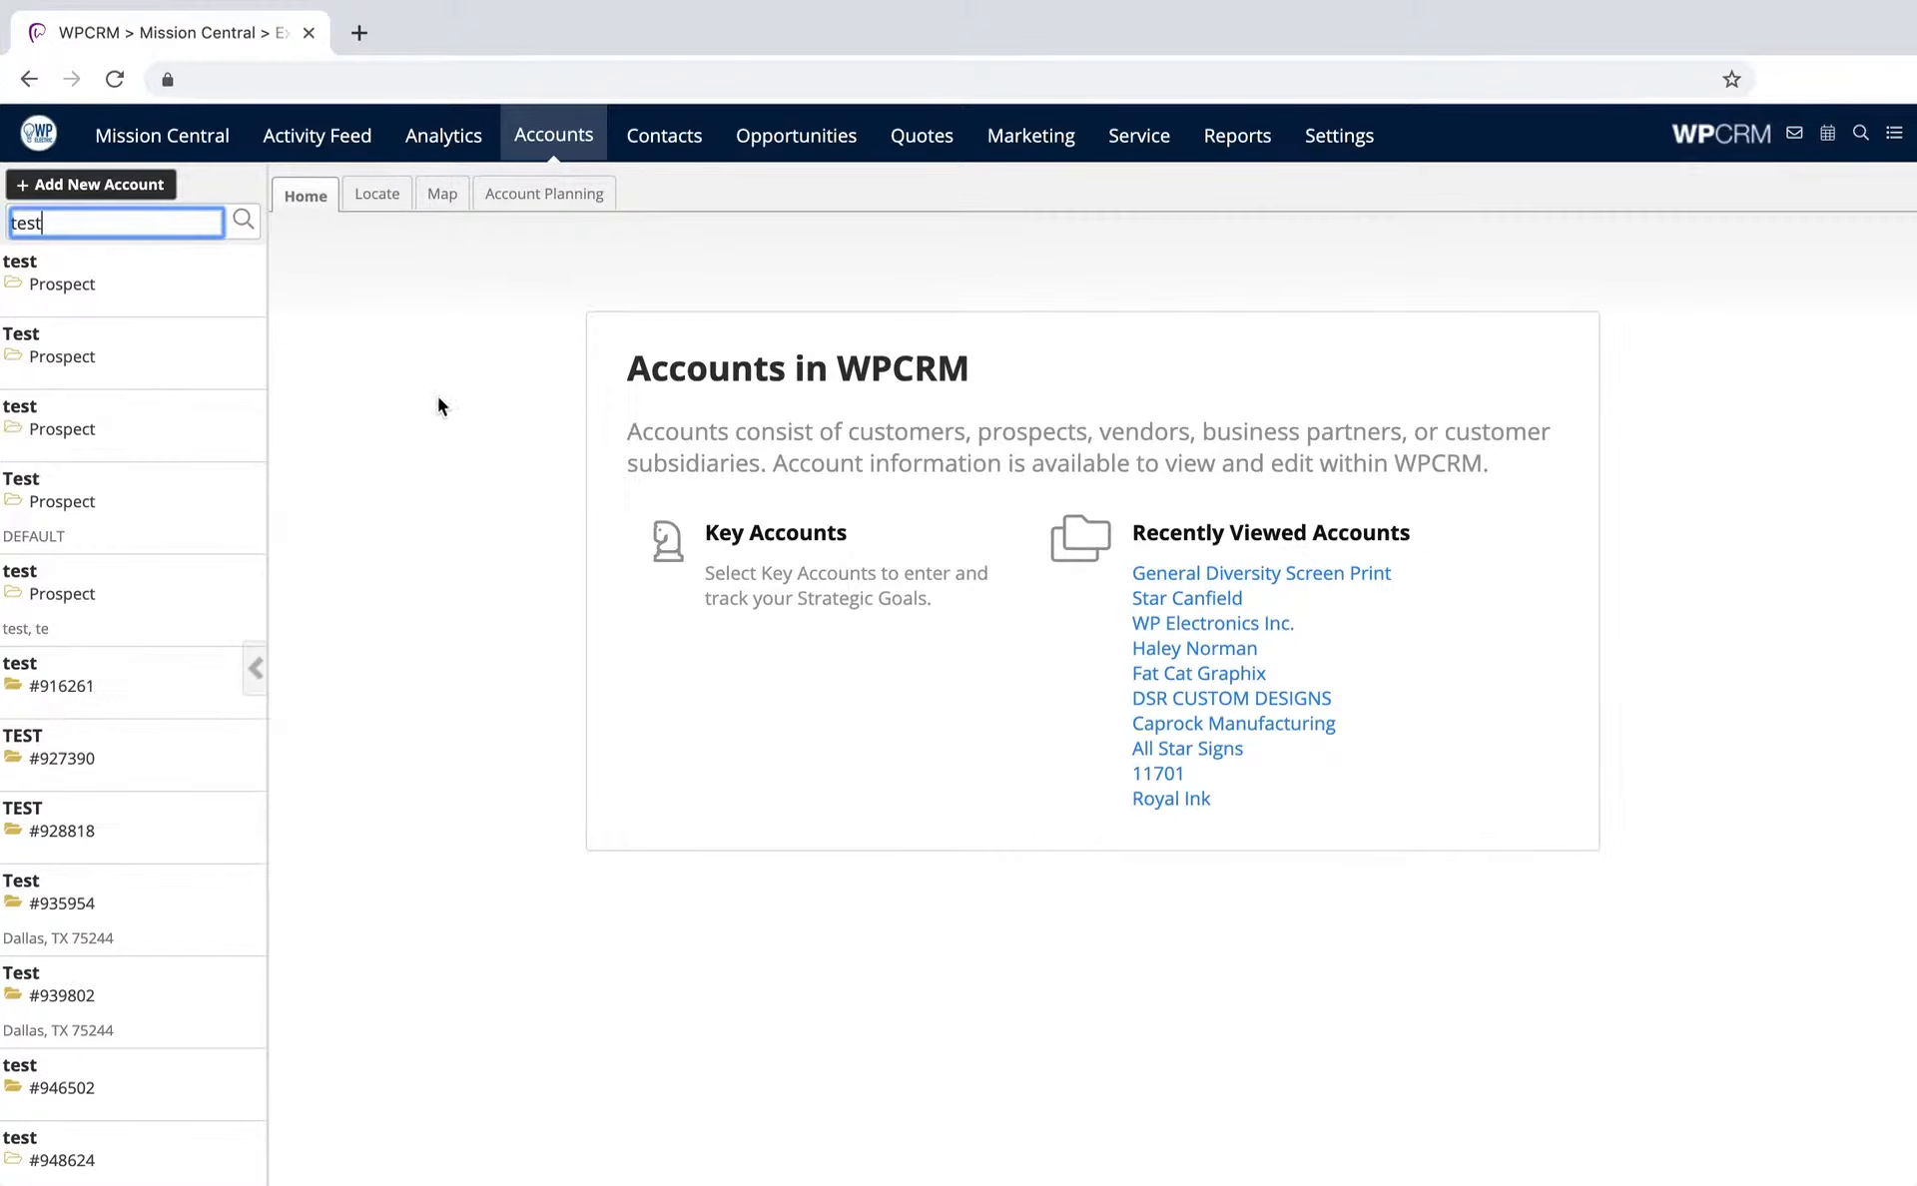
Locate customer accounts with an All Sales filter set to Year to Date, Sales $ value >= 10000, and run the search
click(382, 201)
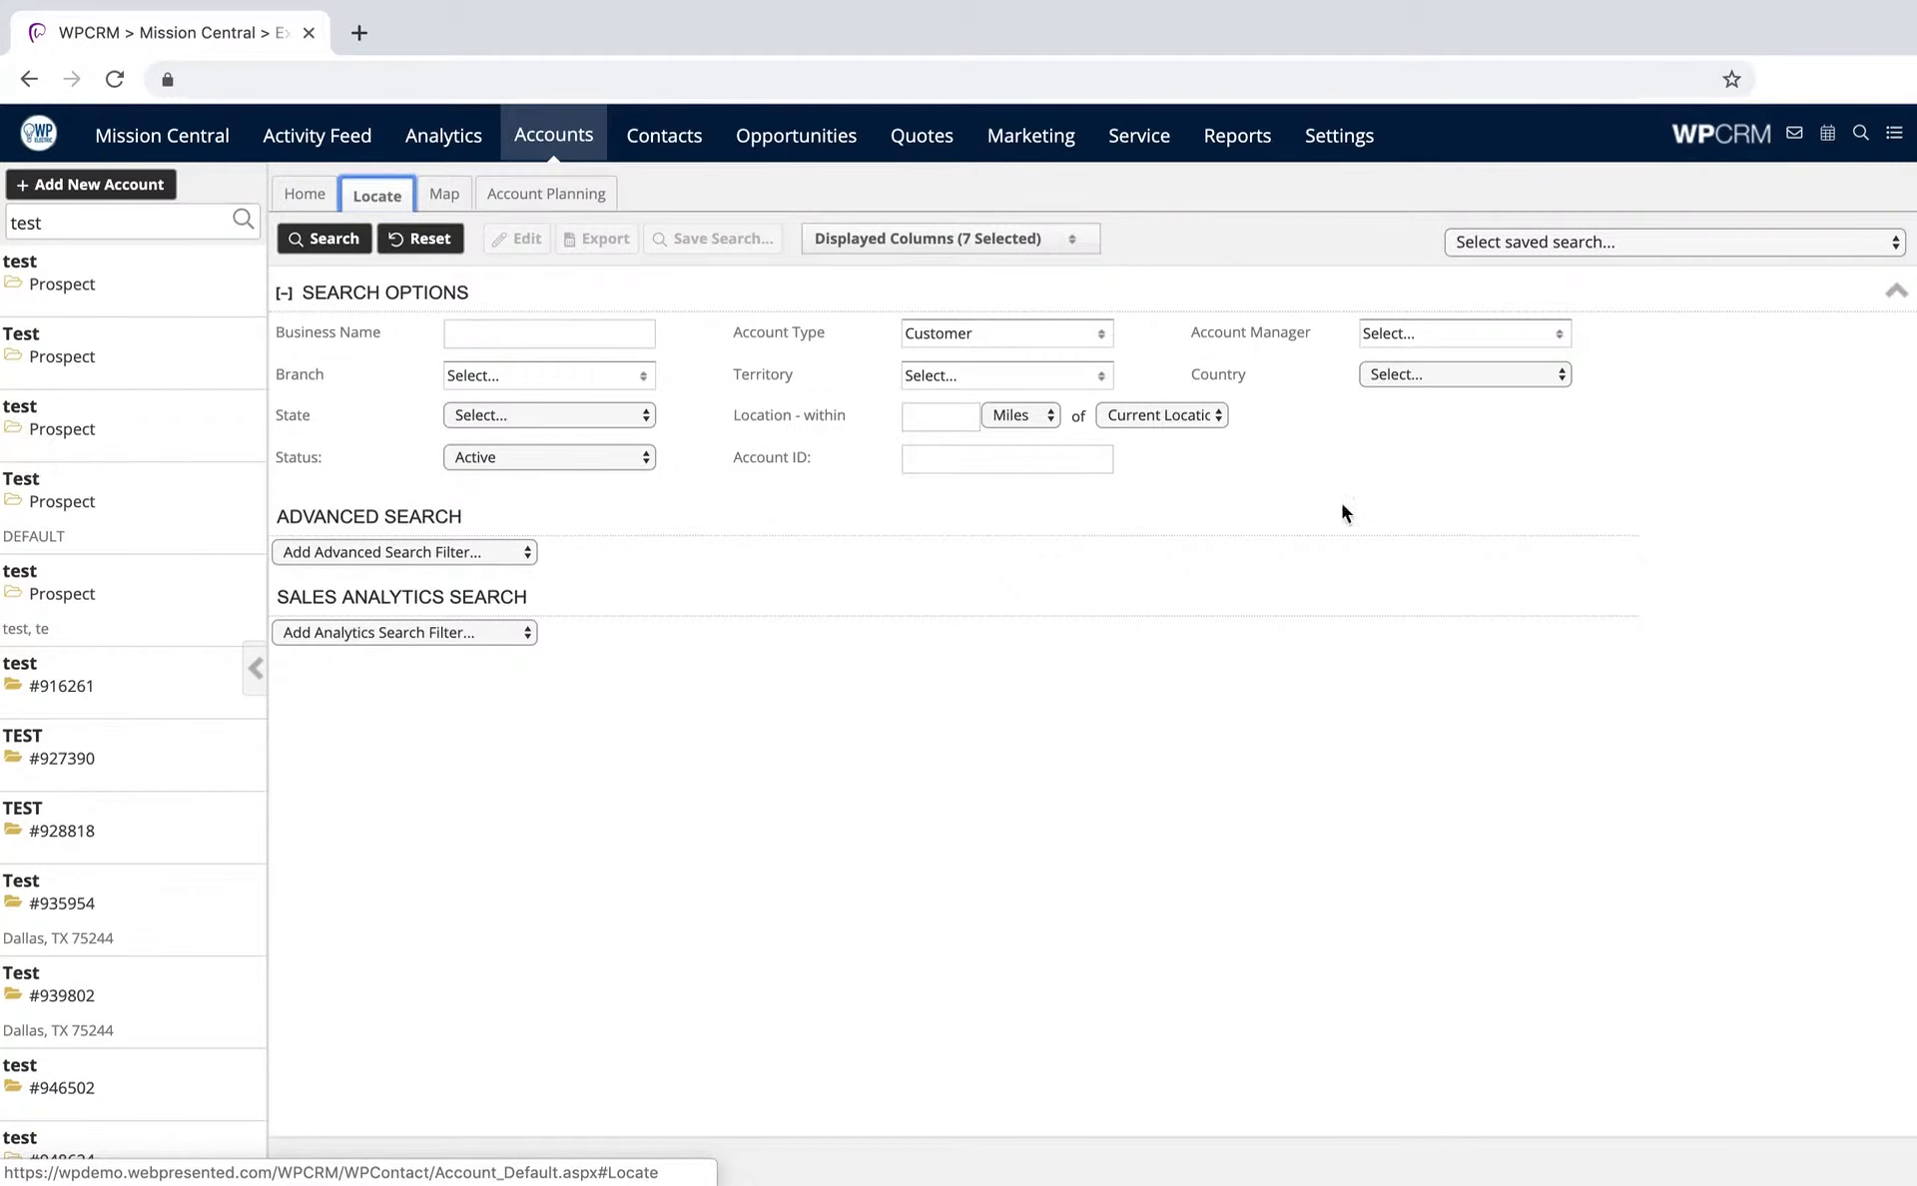
click(488, 633)
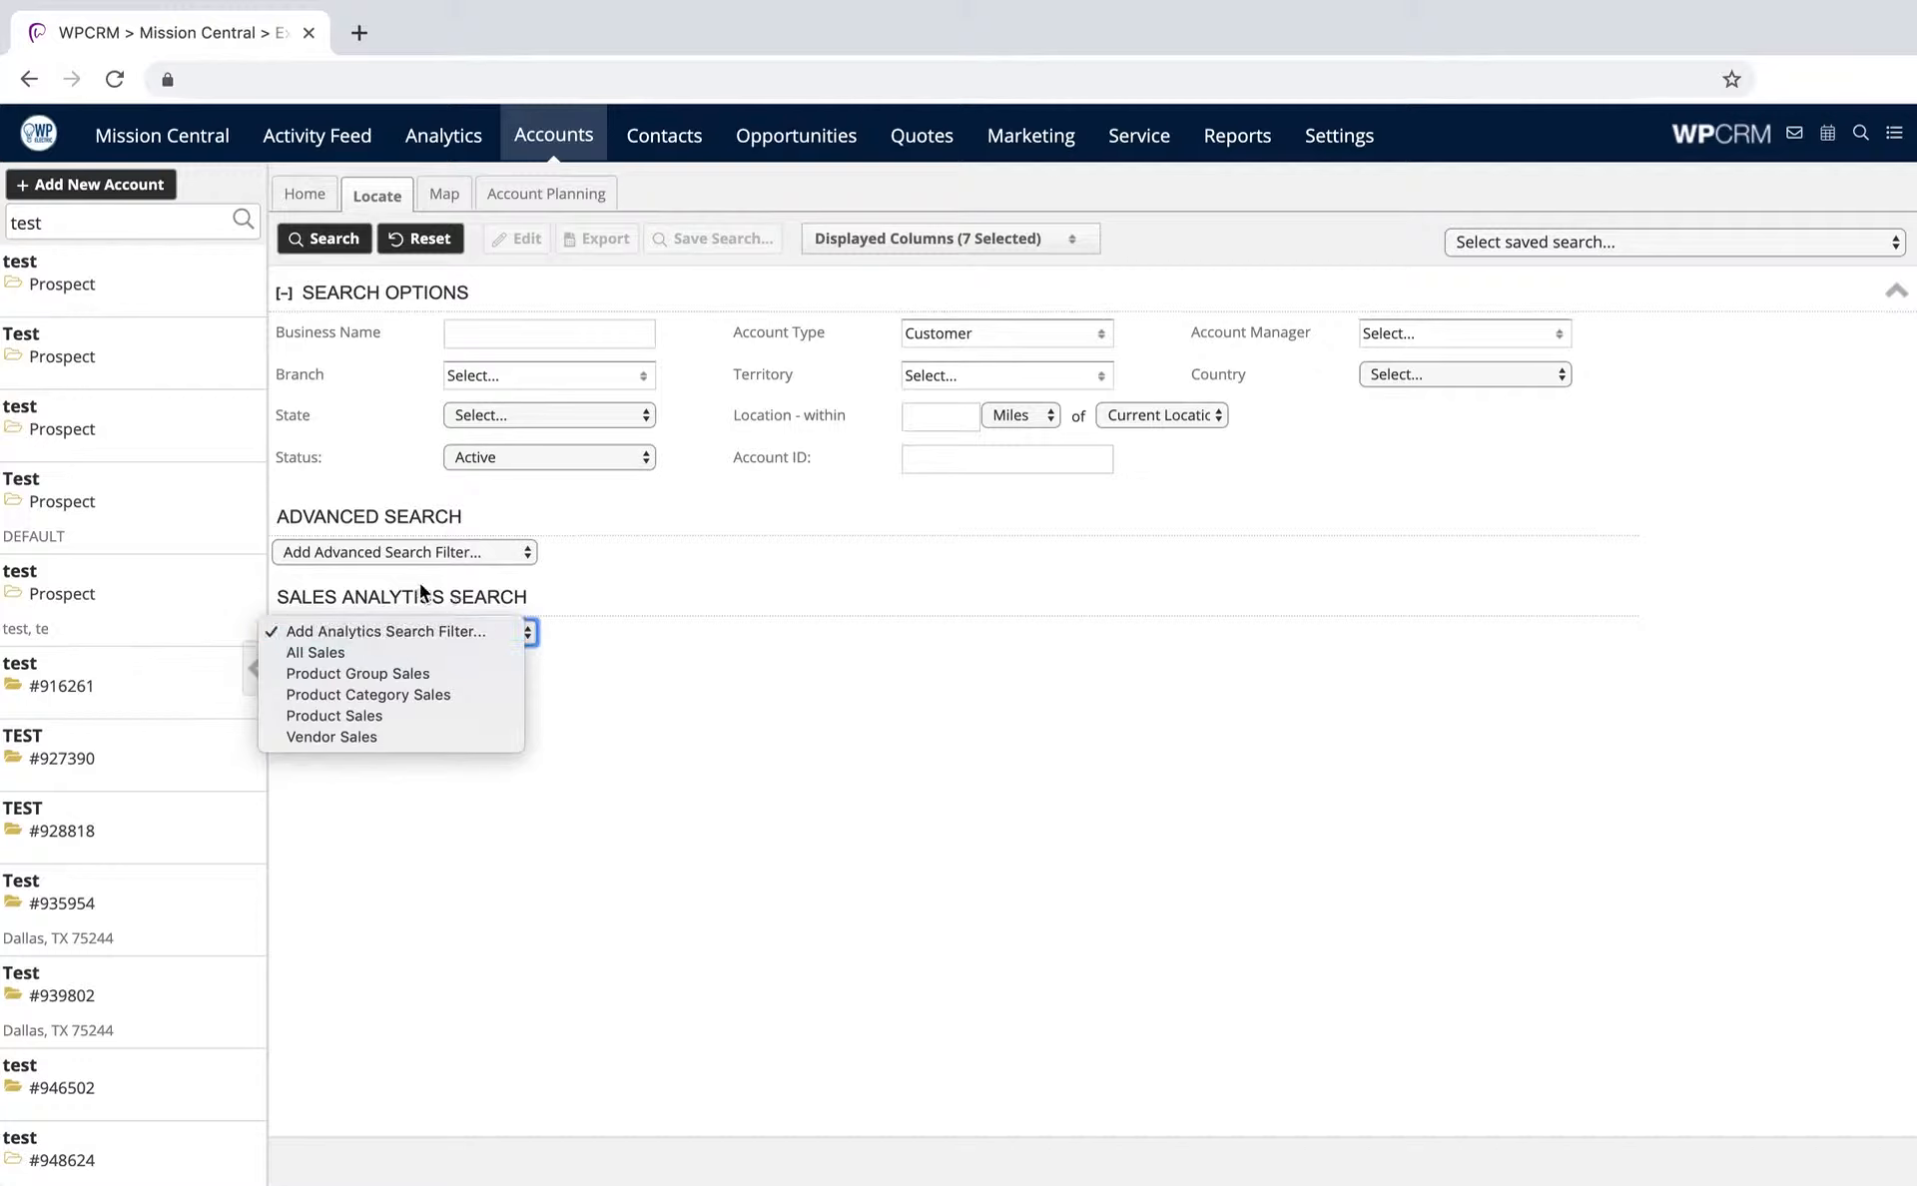
click(382, 645)
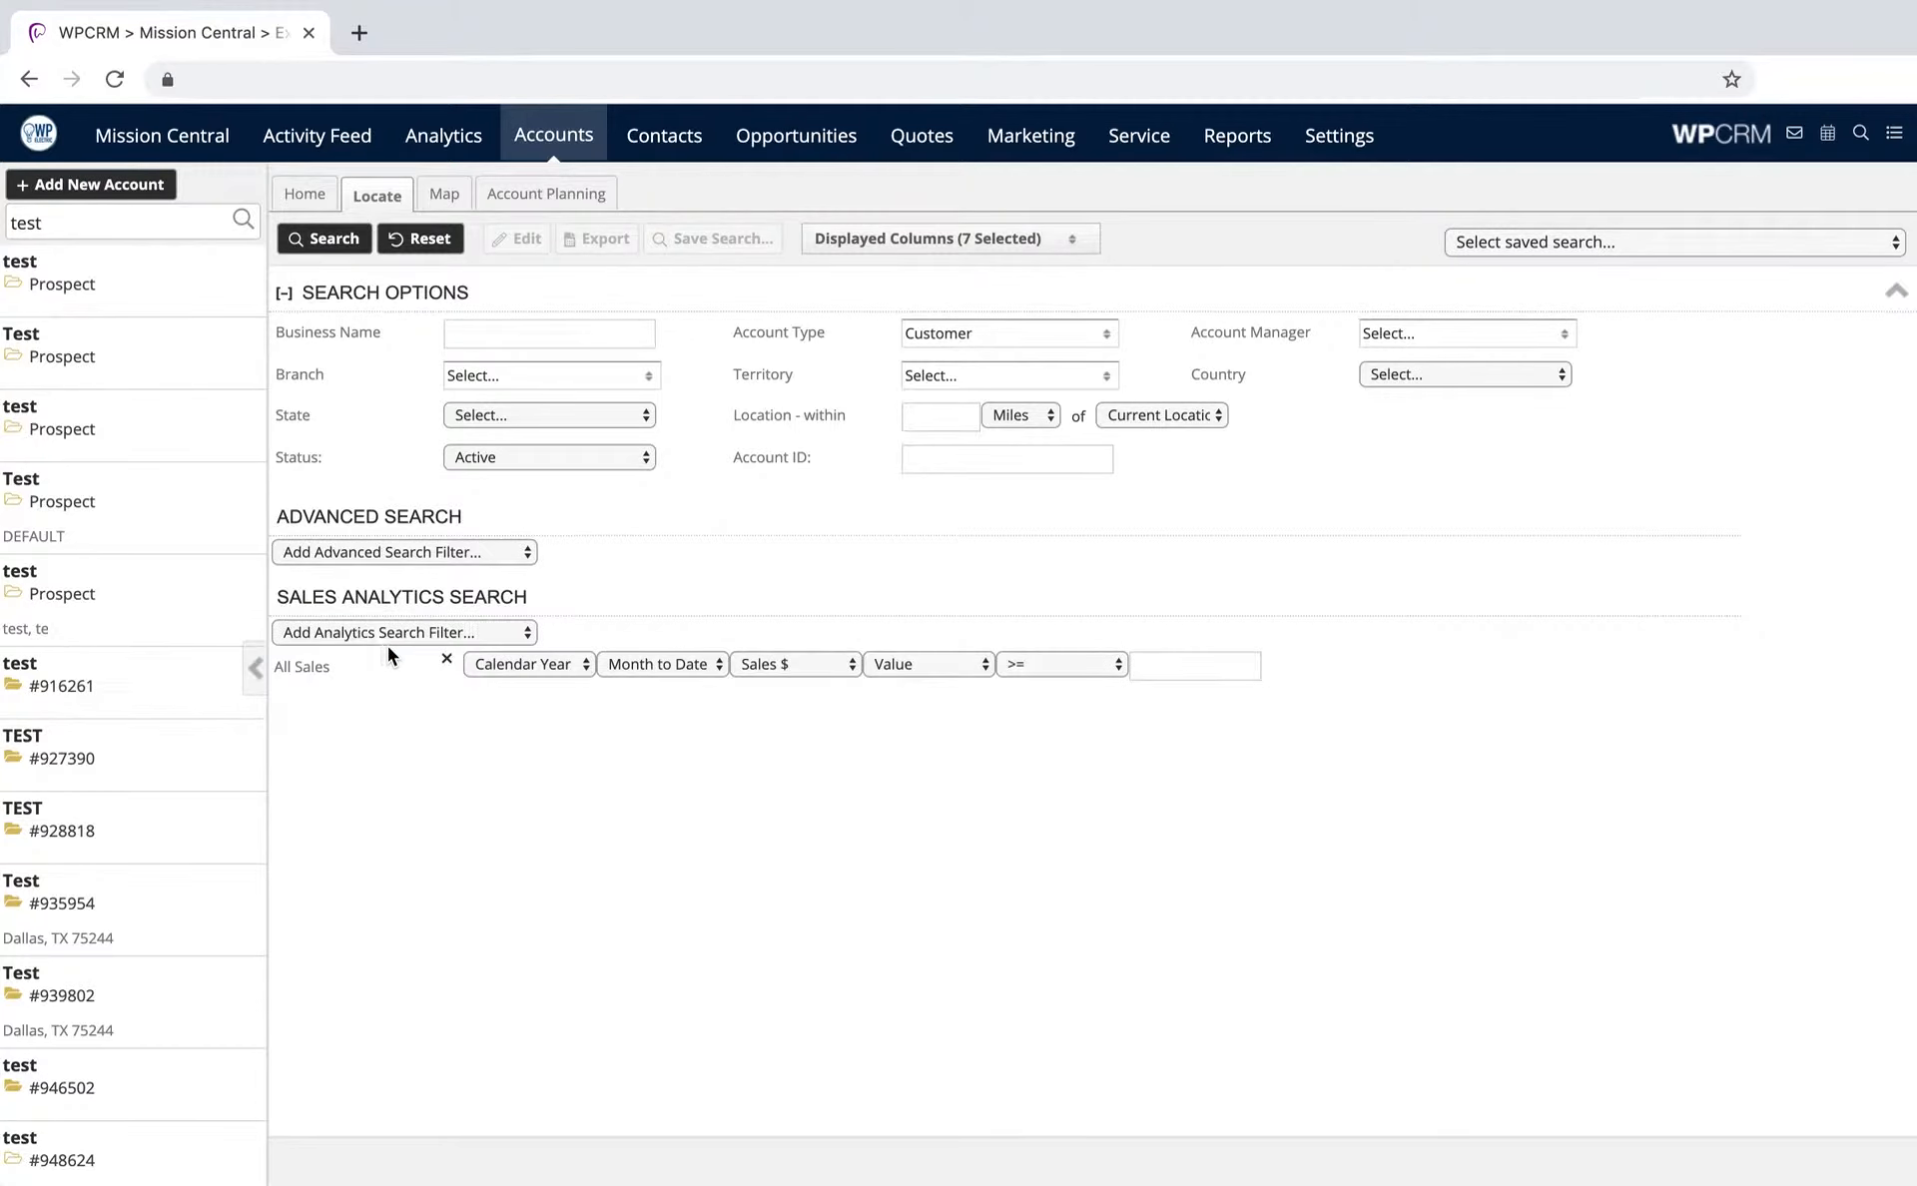
click(679, 667)
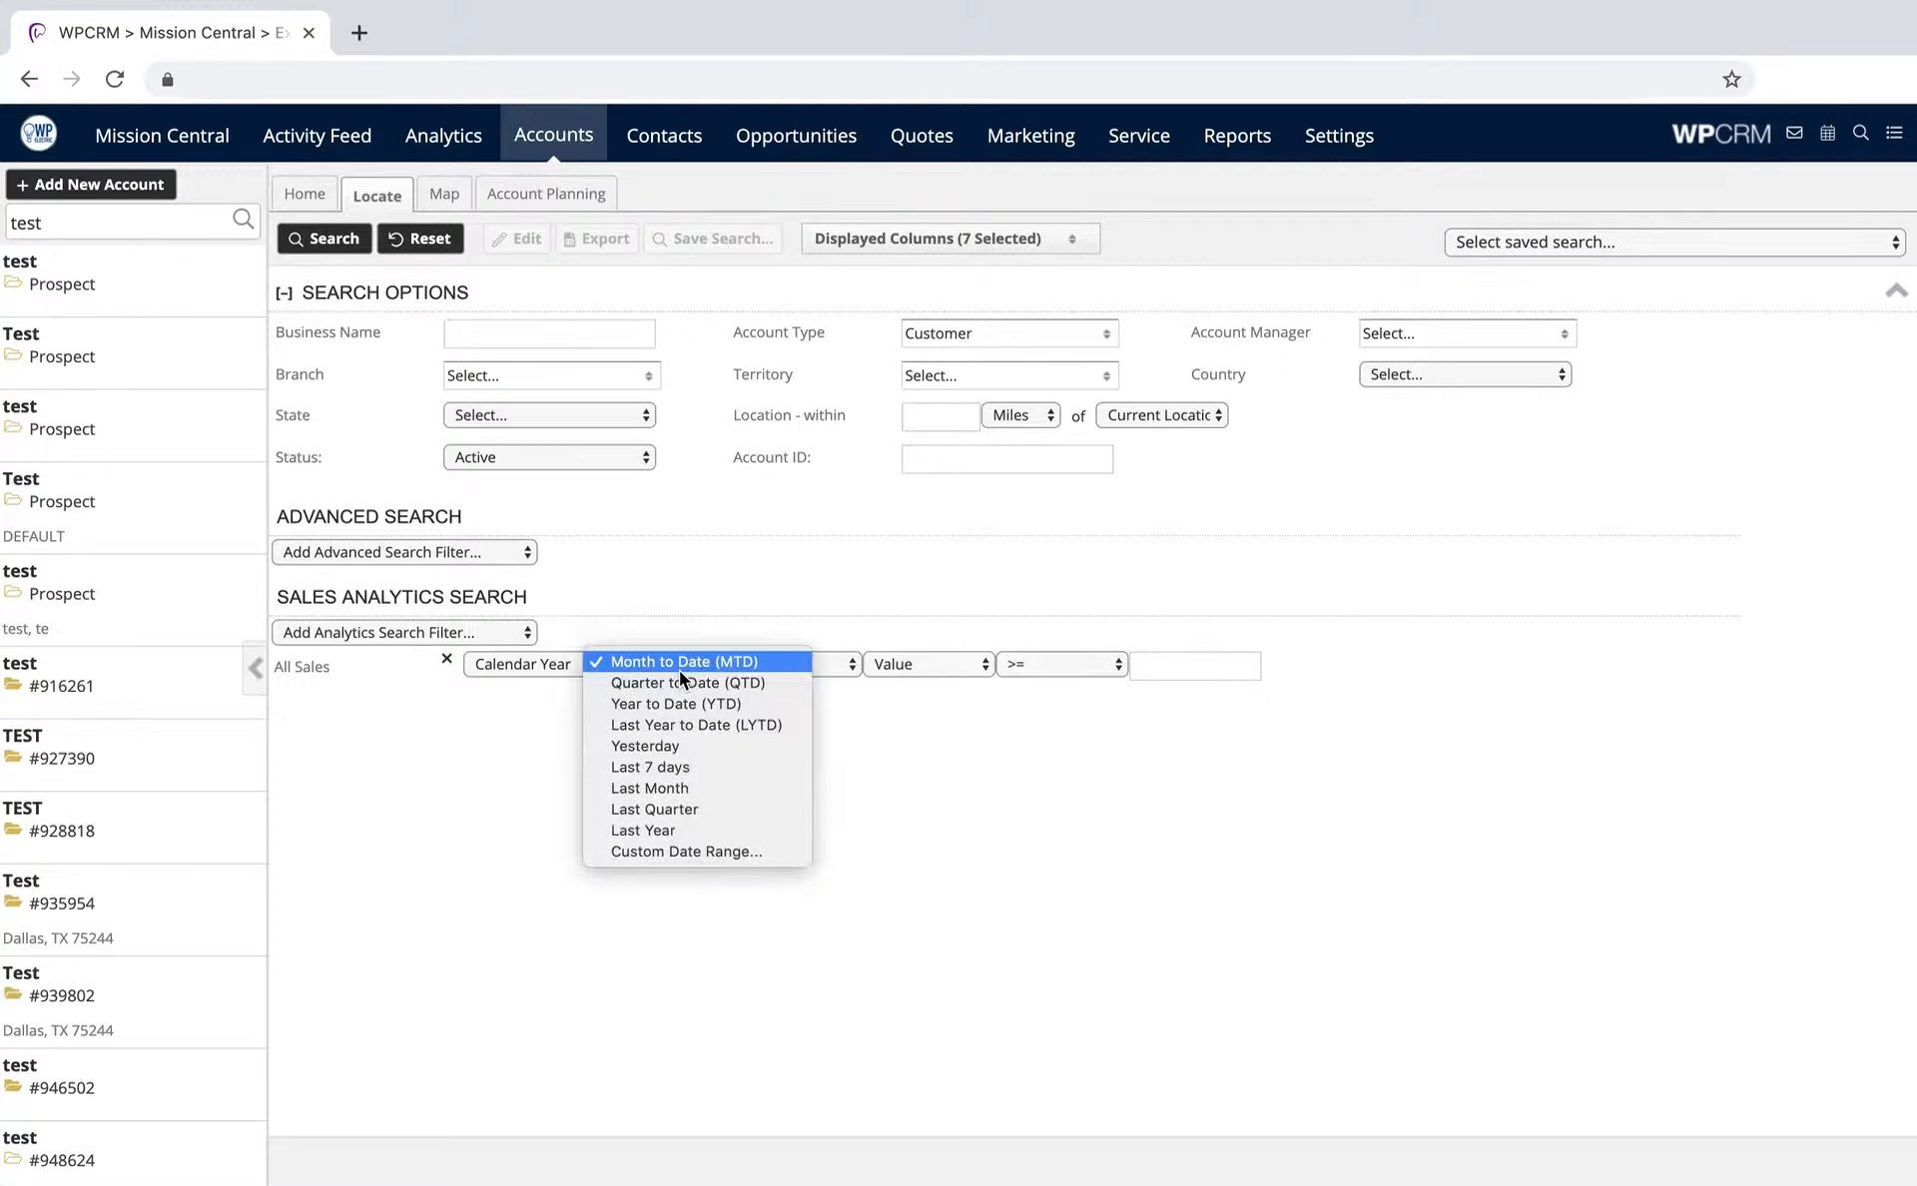
click(683, 705)
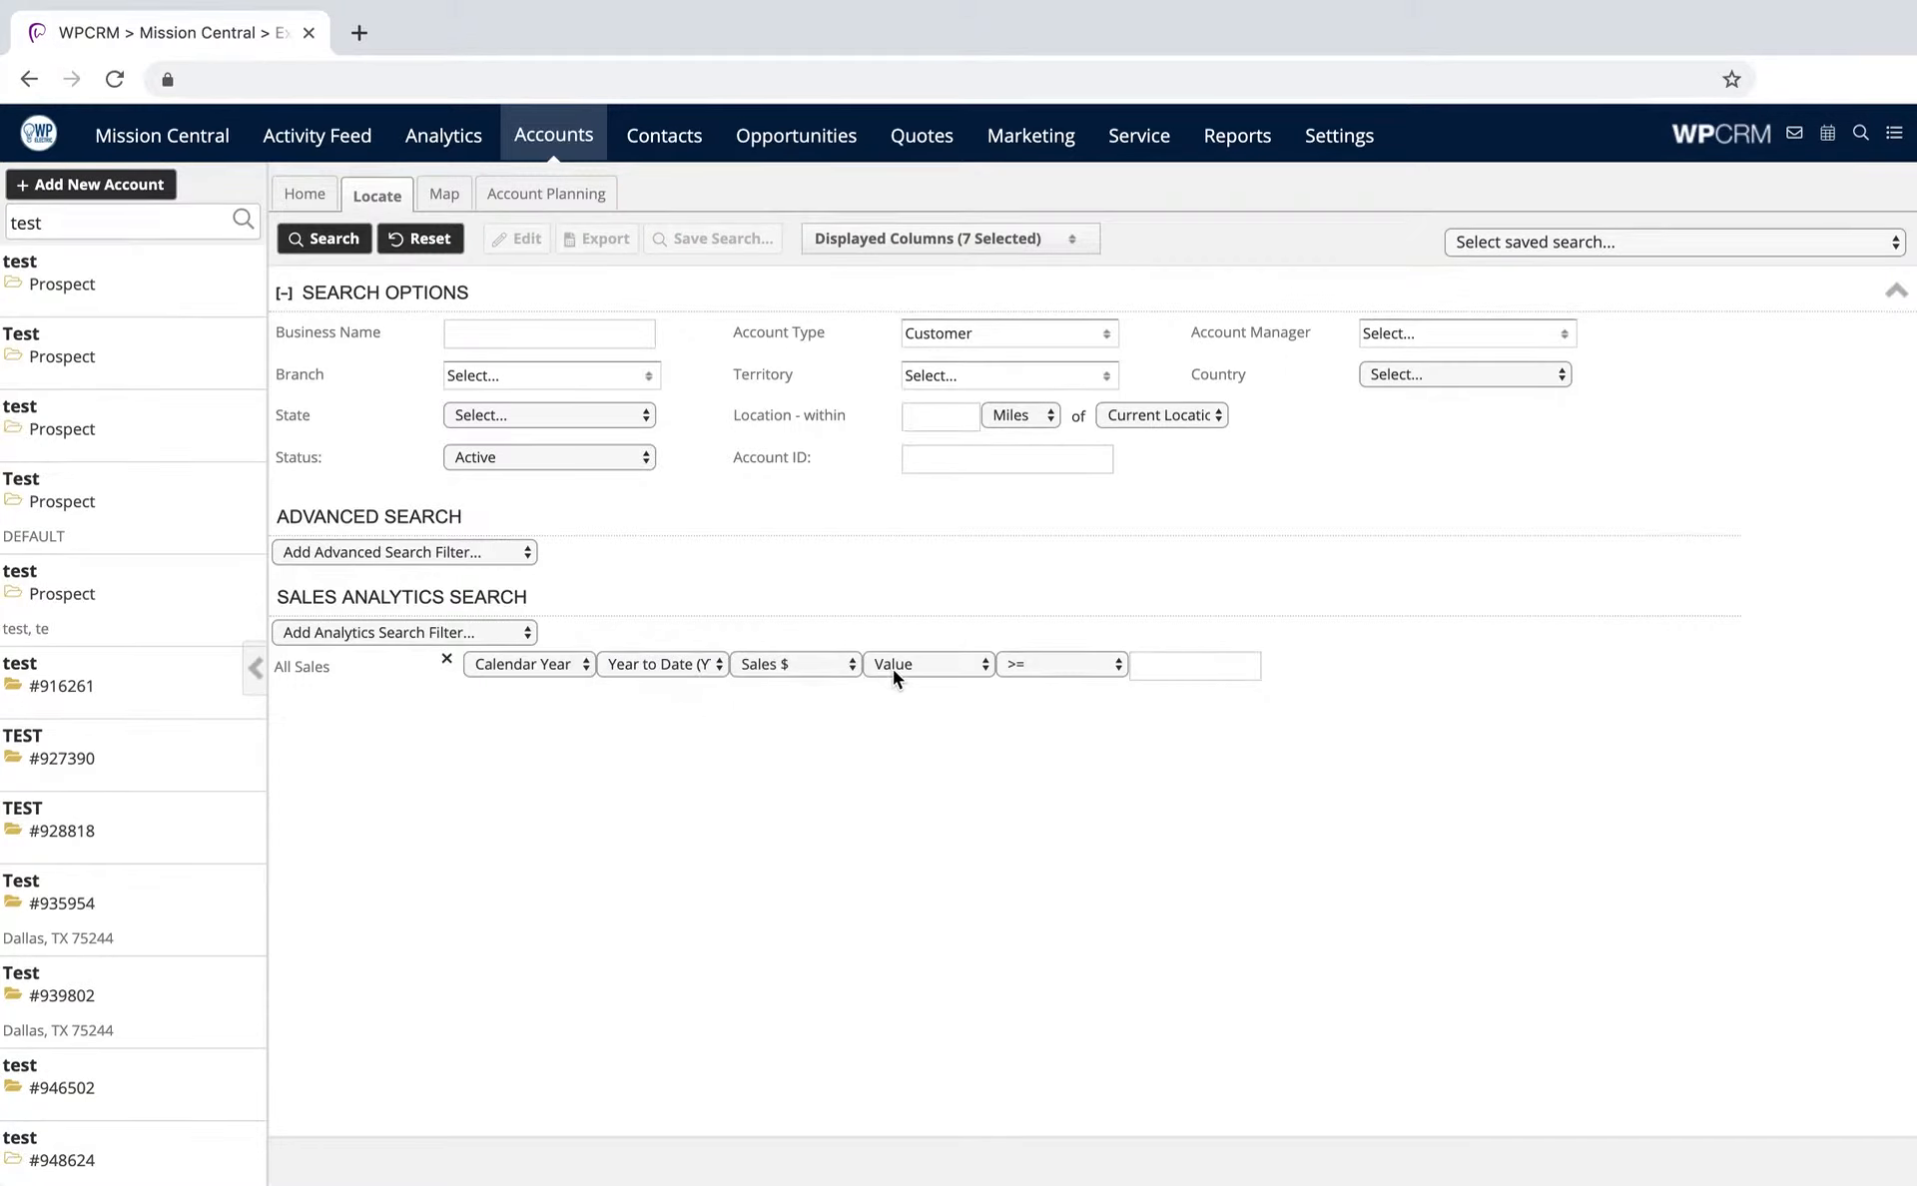
click(1155, 663)
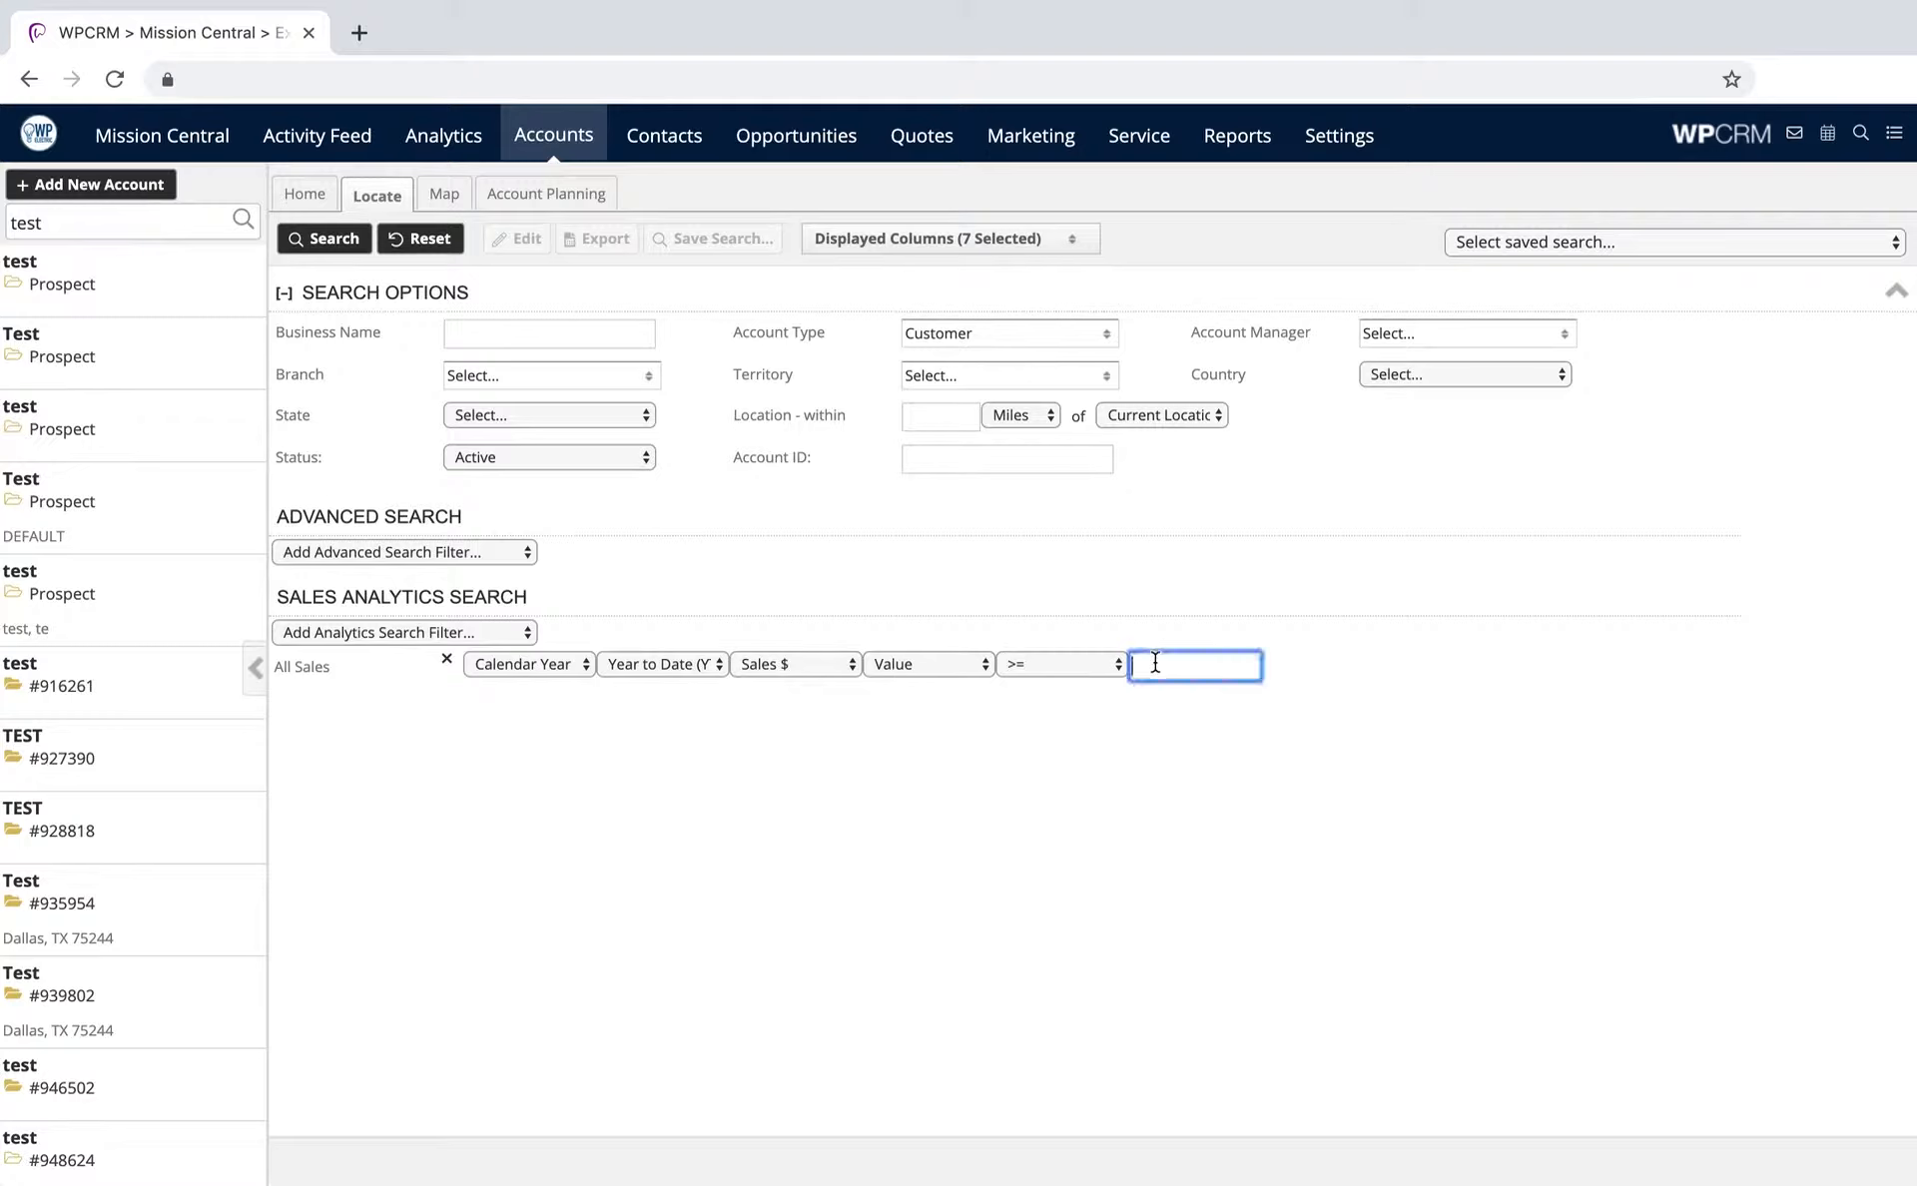
text(10000)
click(369, 244)
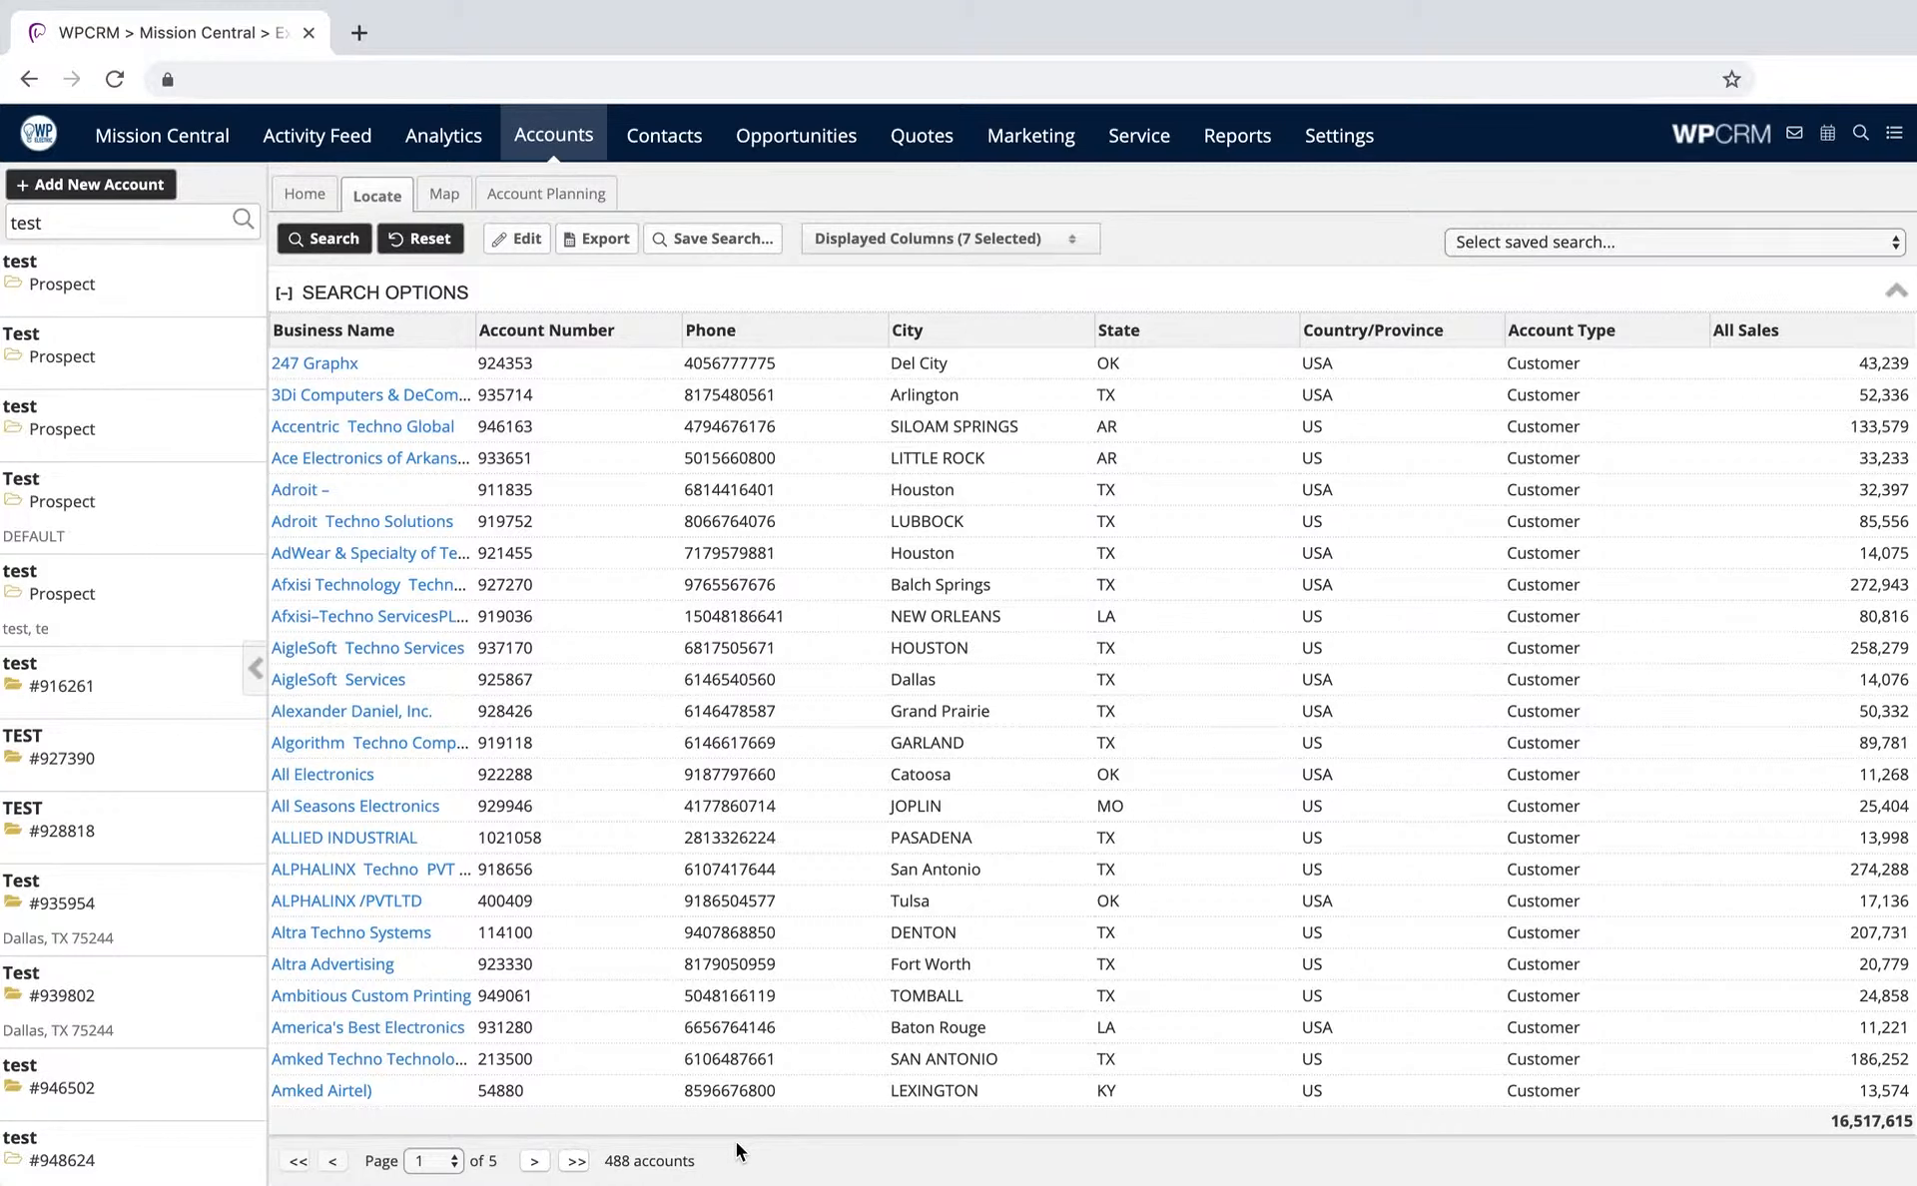
Bring back the search options above the results and examine the available advanced search filters
click(632, 288)
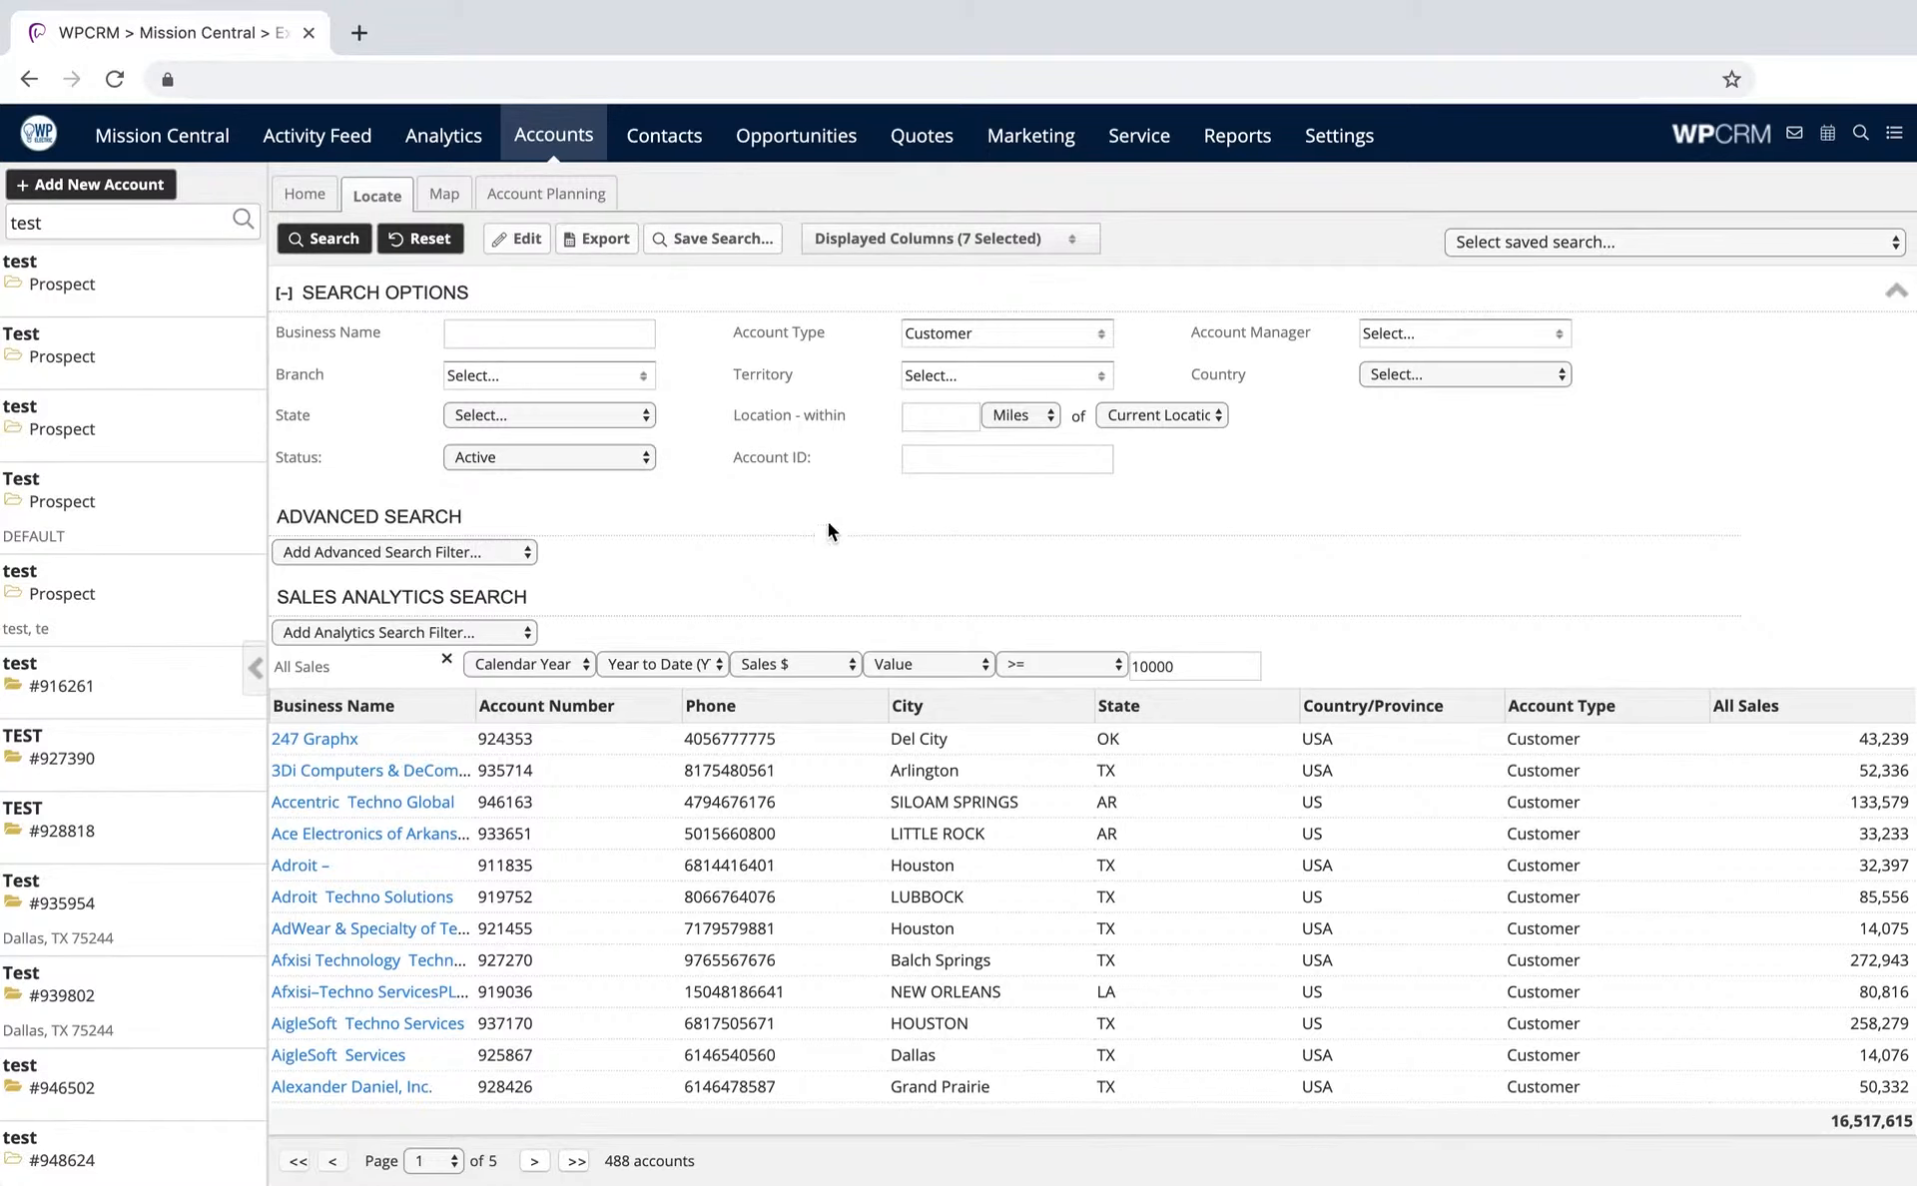
drag(829, 521, 898, 447)
click(922, 416)
click(459, 553)
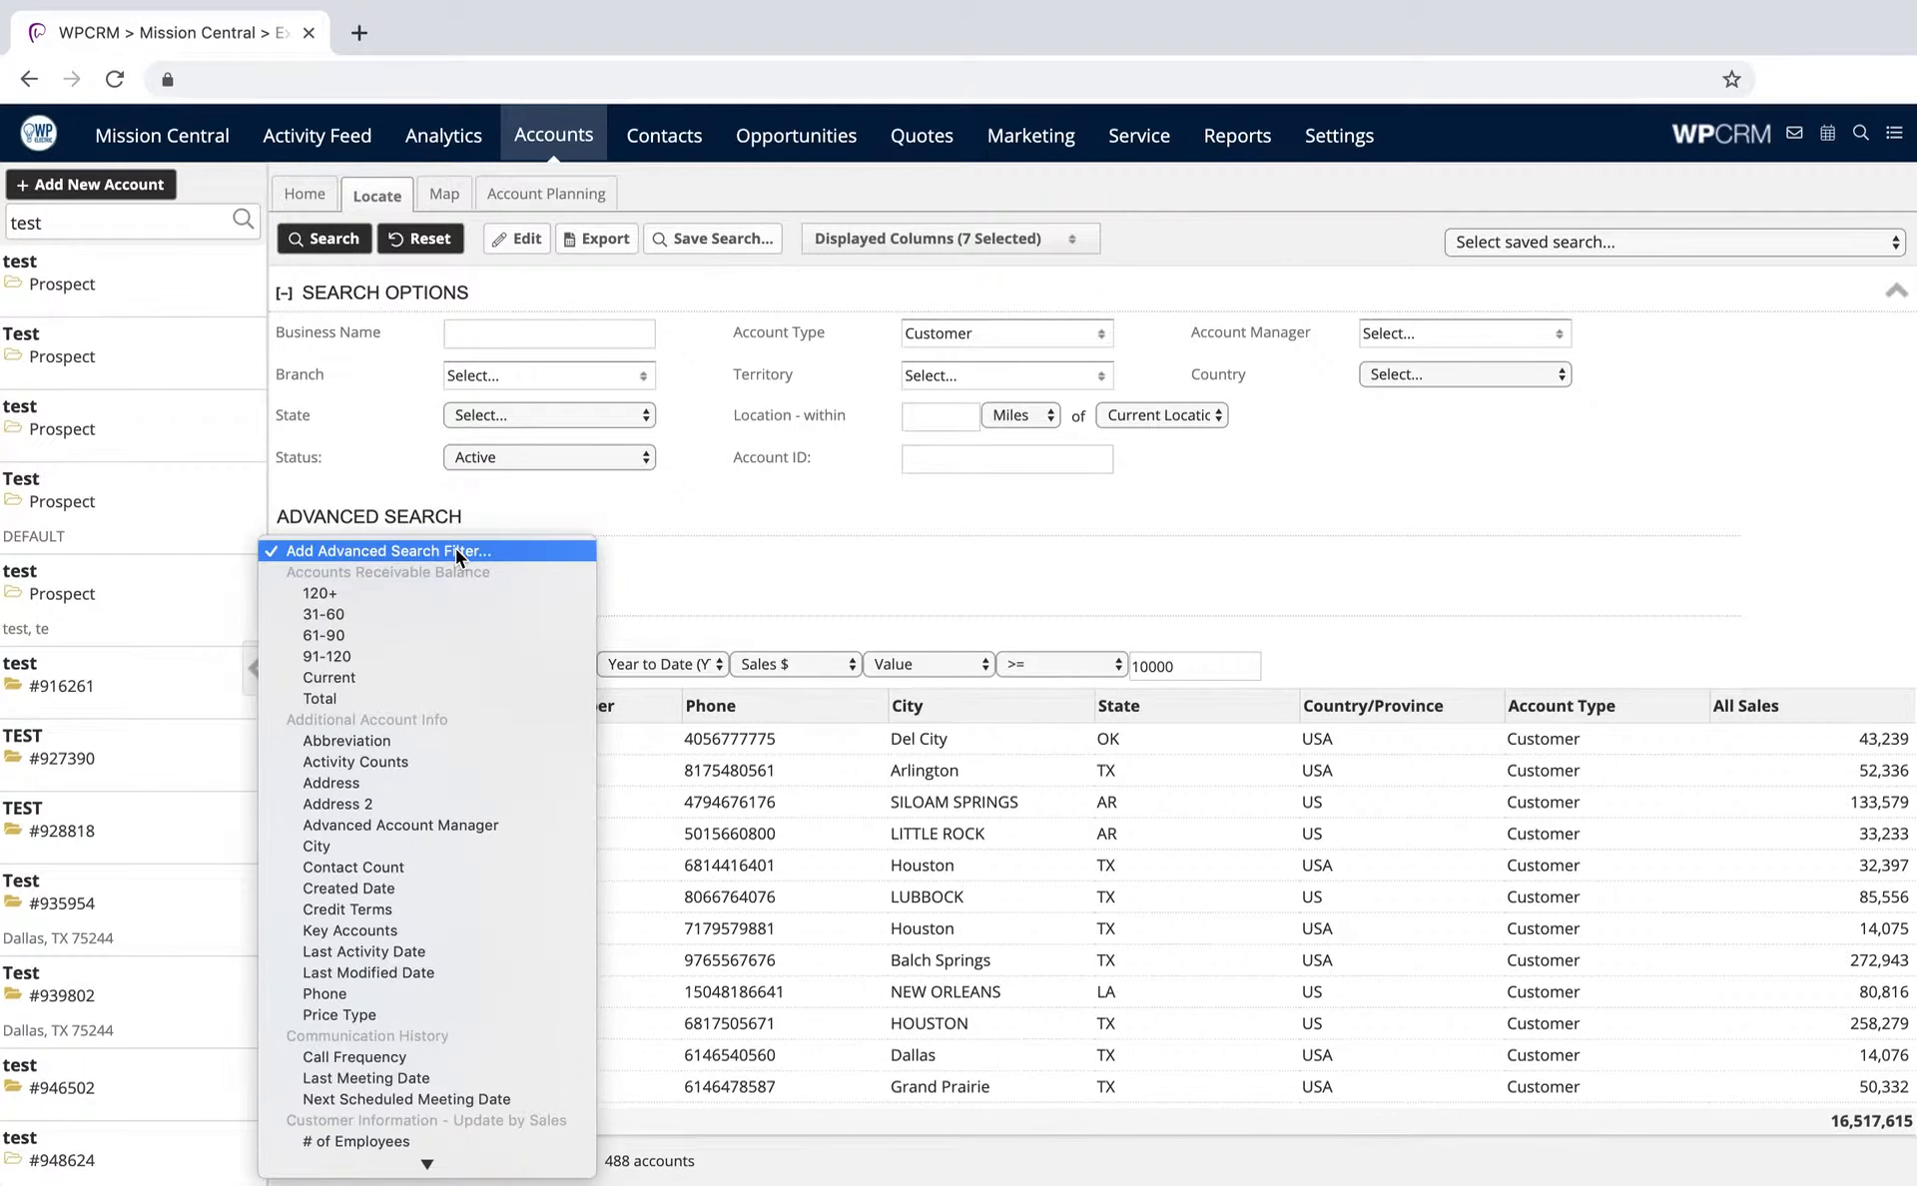
click(846, 532)
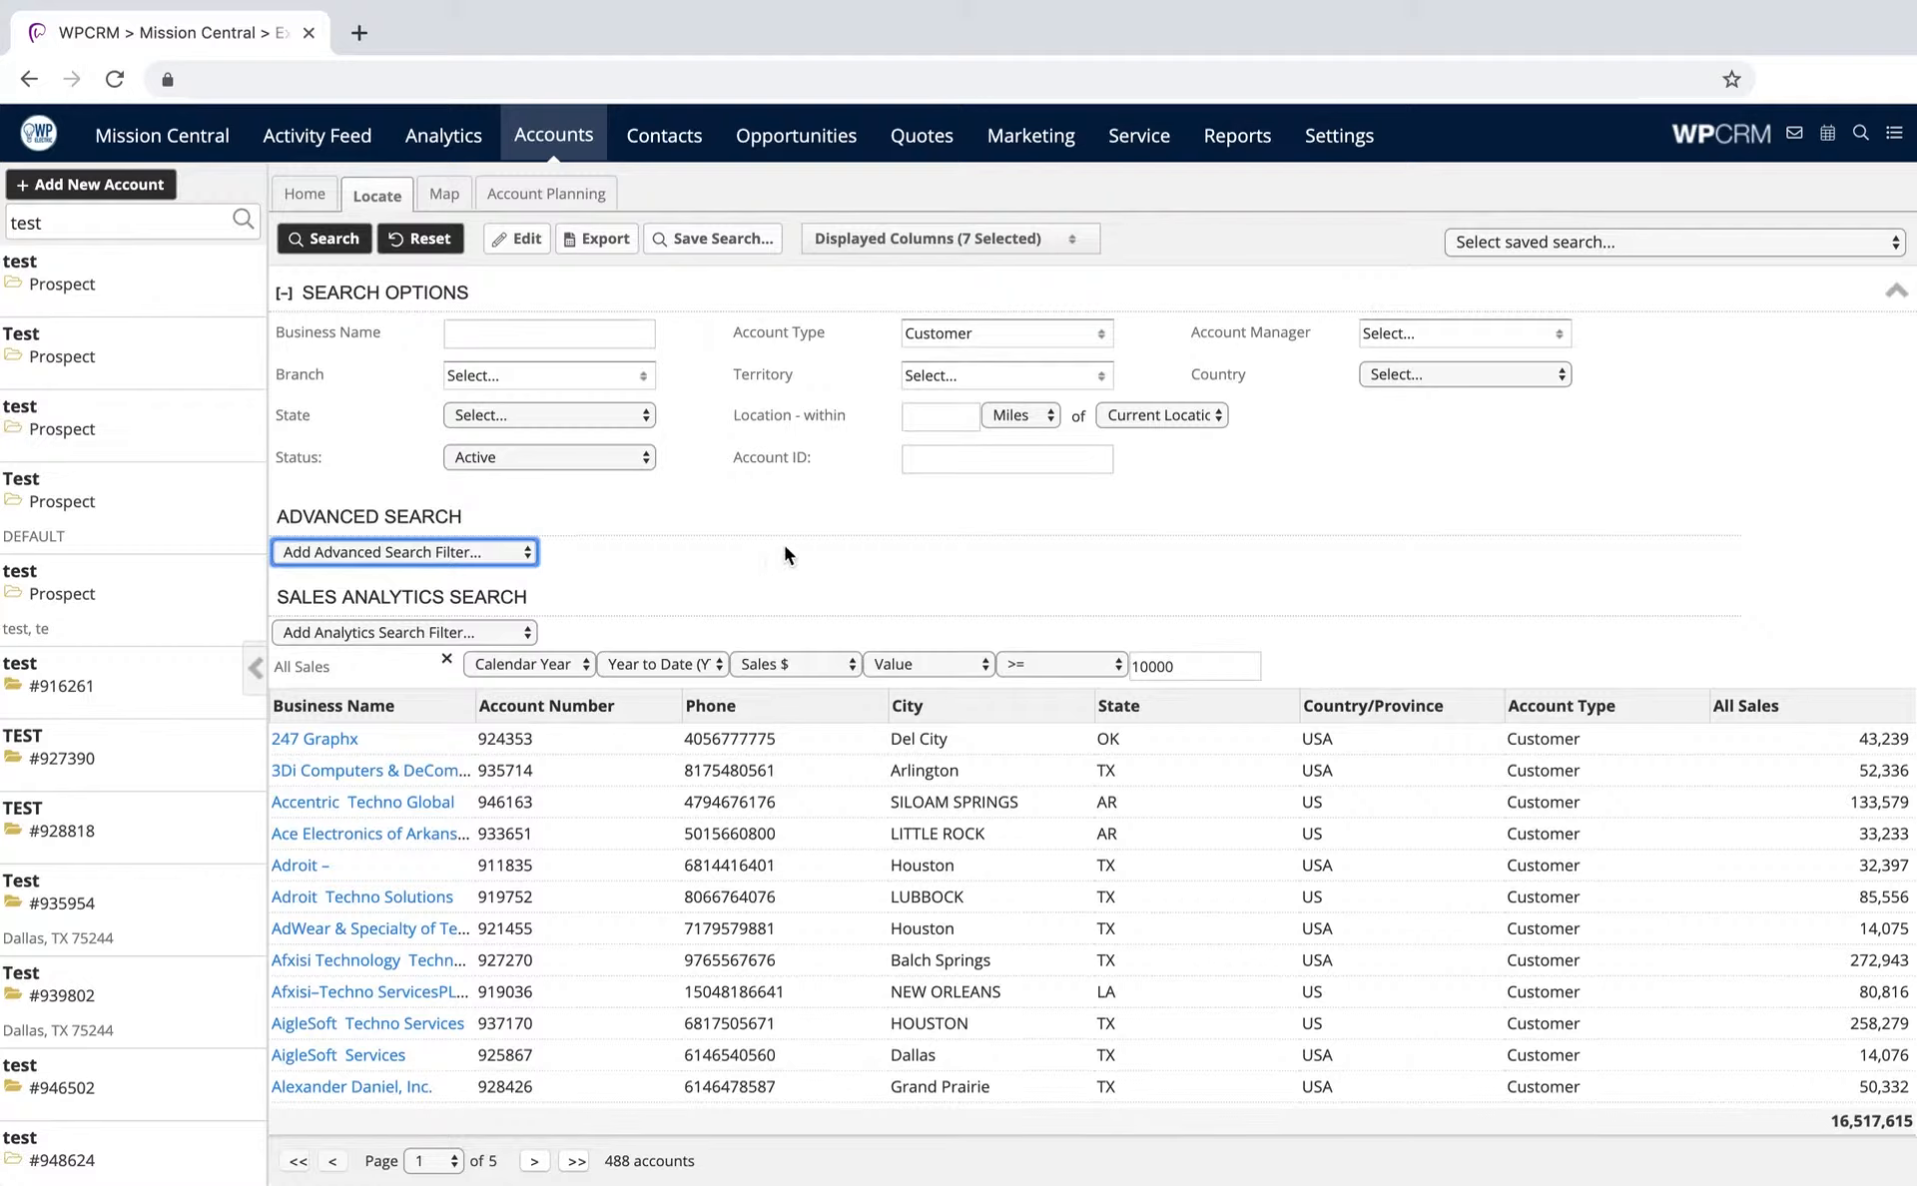
Reset the account search and add a Product Category Sales filter for the Cables category
click(420, 238)
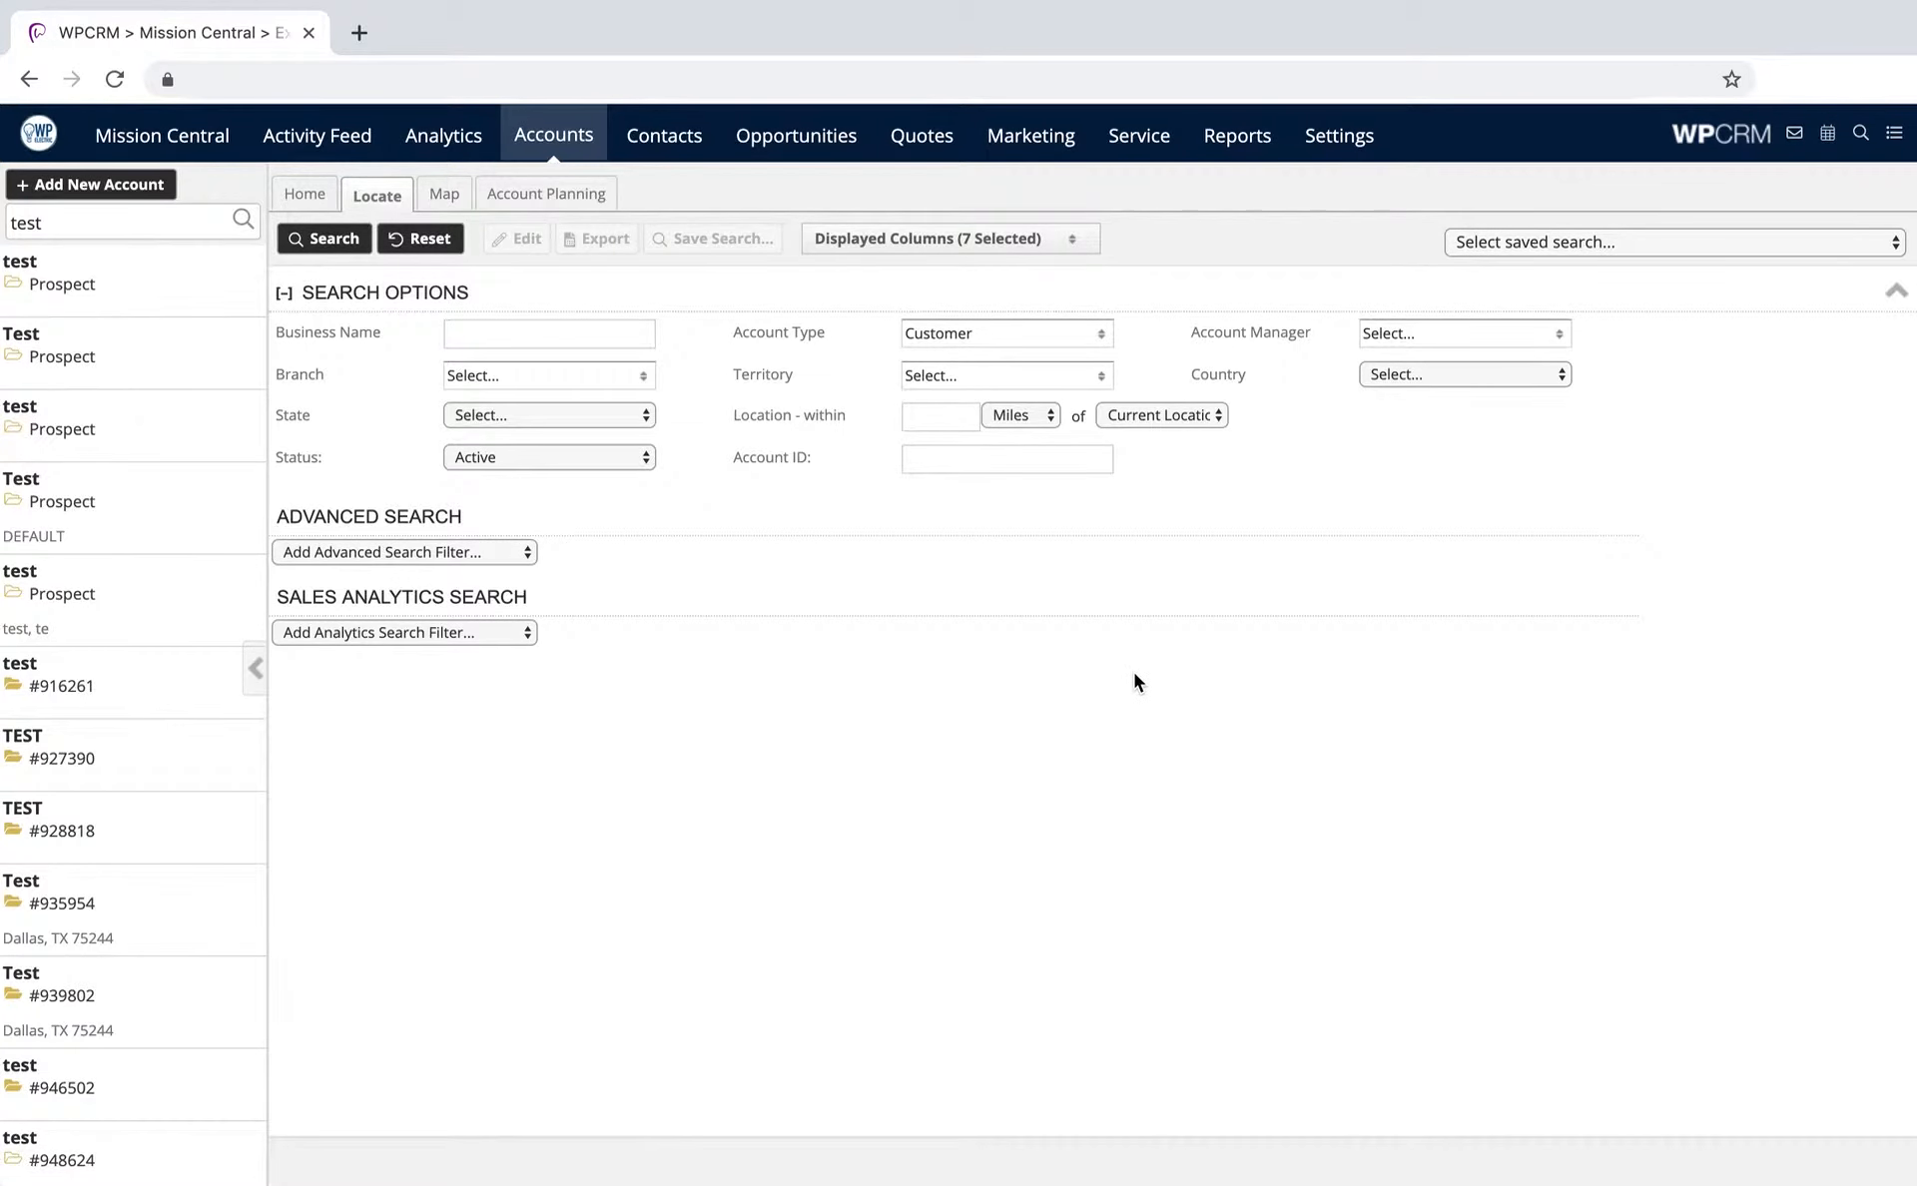
click(473, 631)
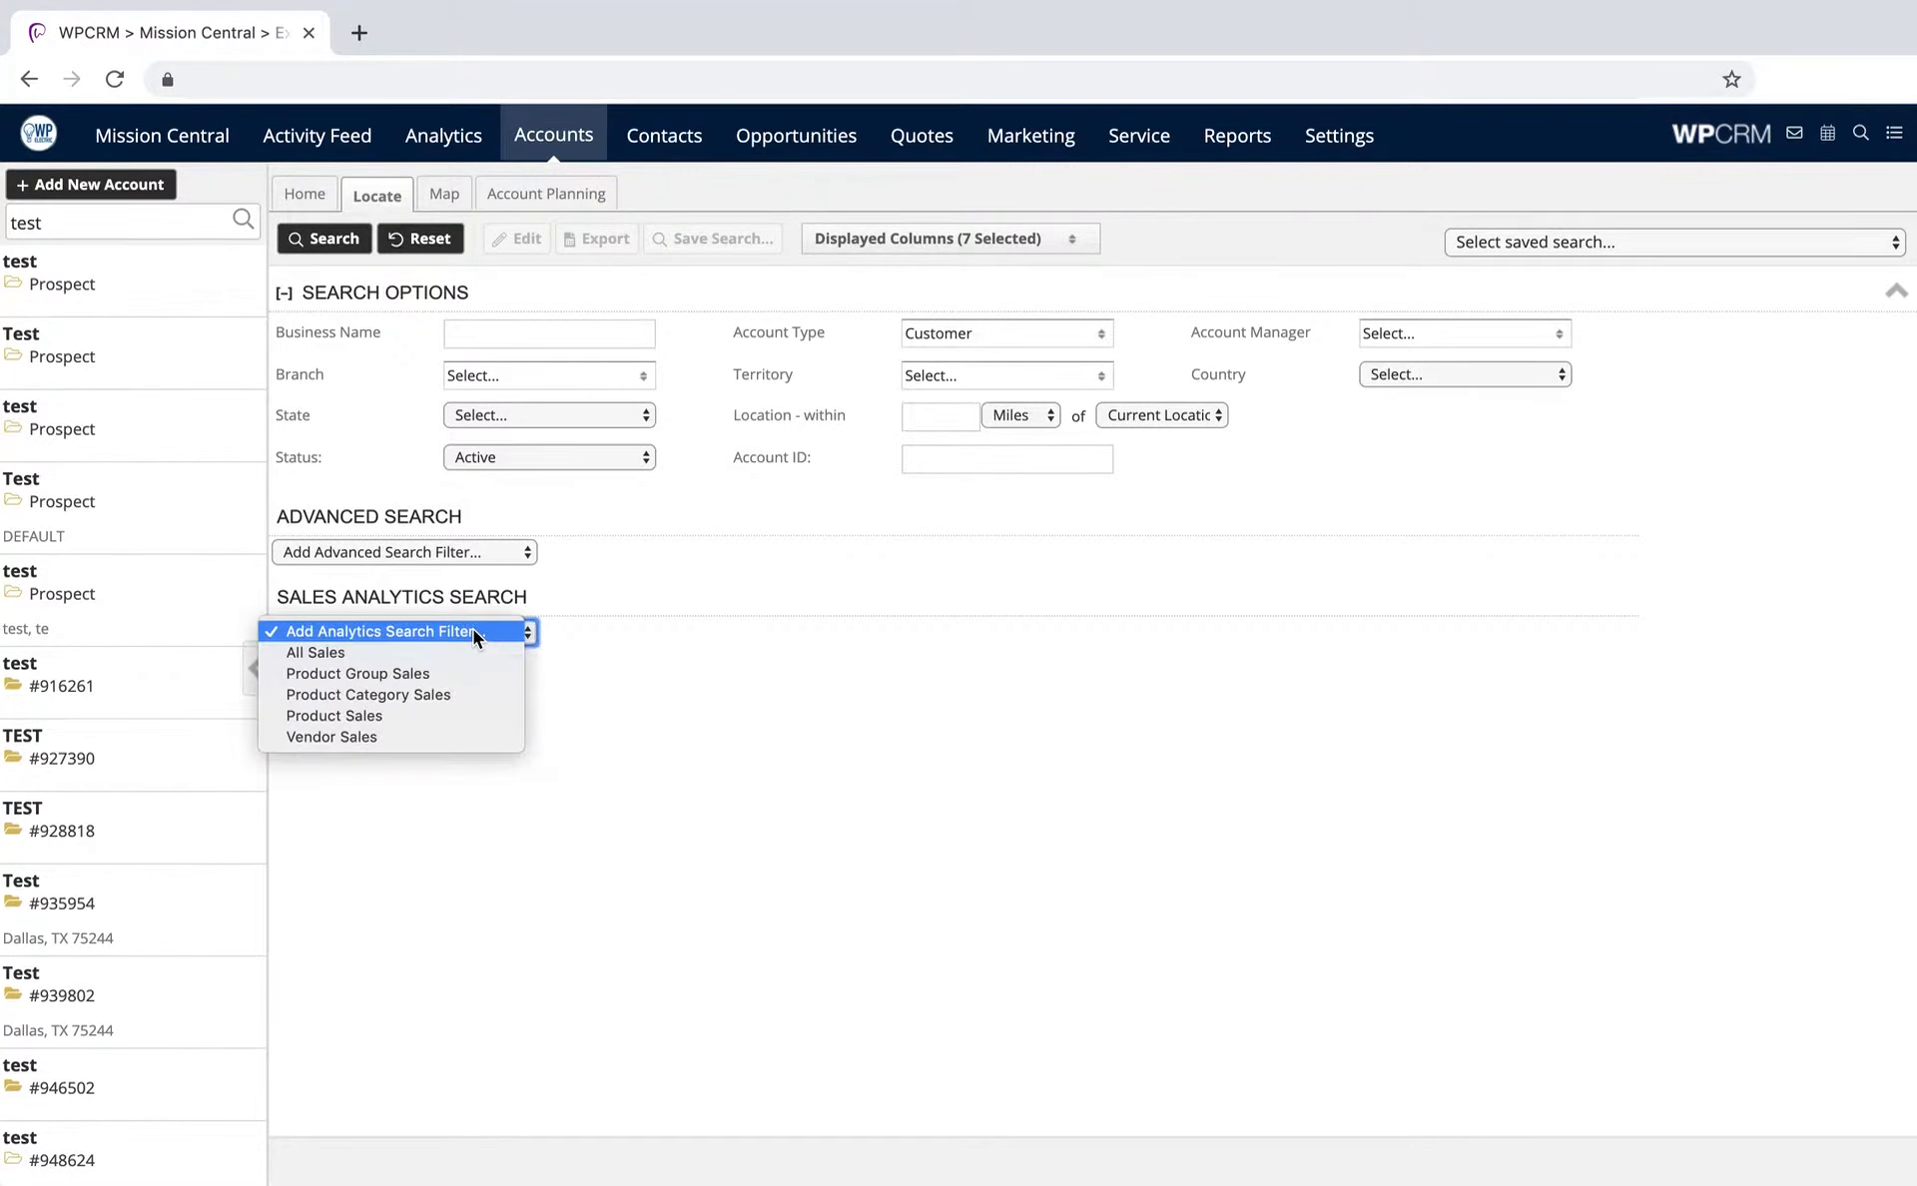
click(438, 694)
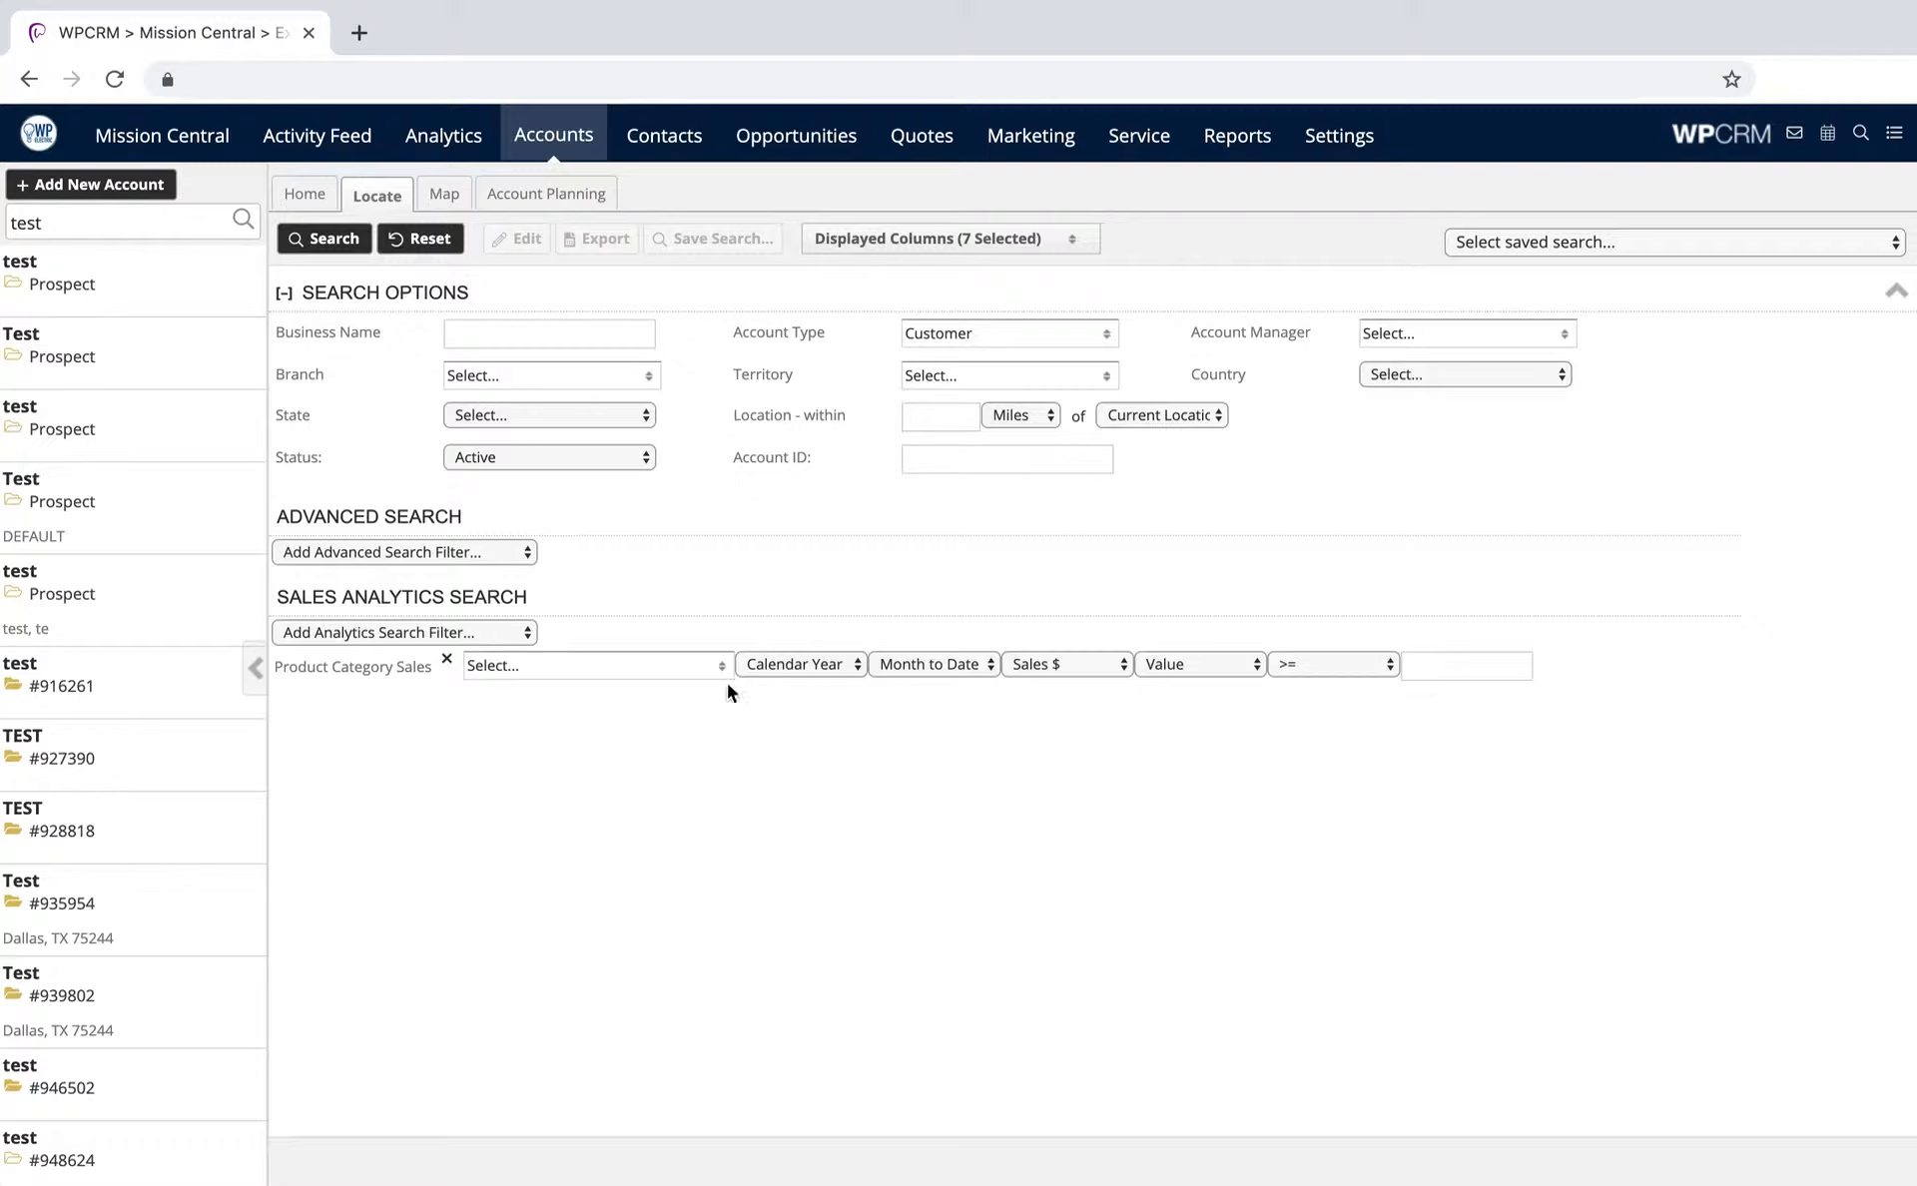
click(602, 667)
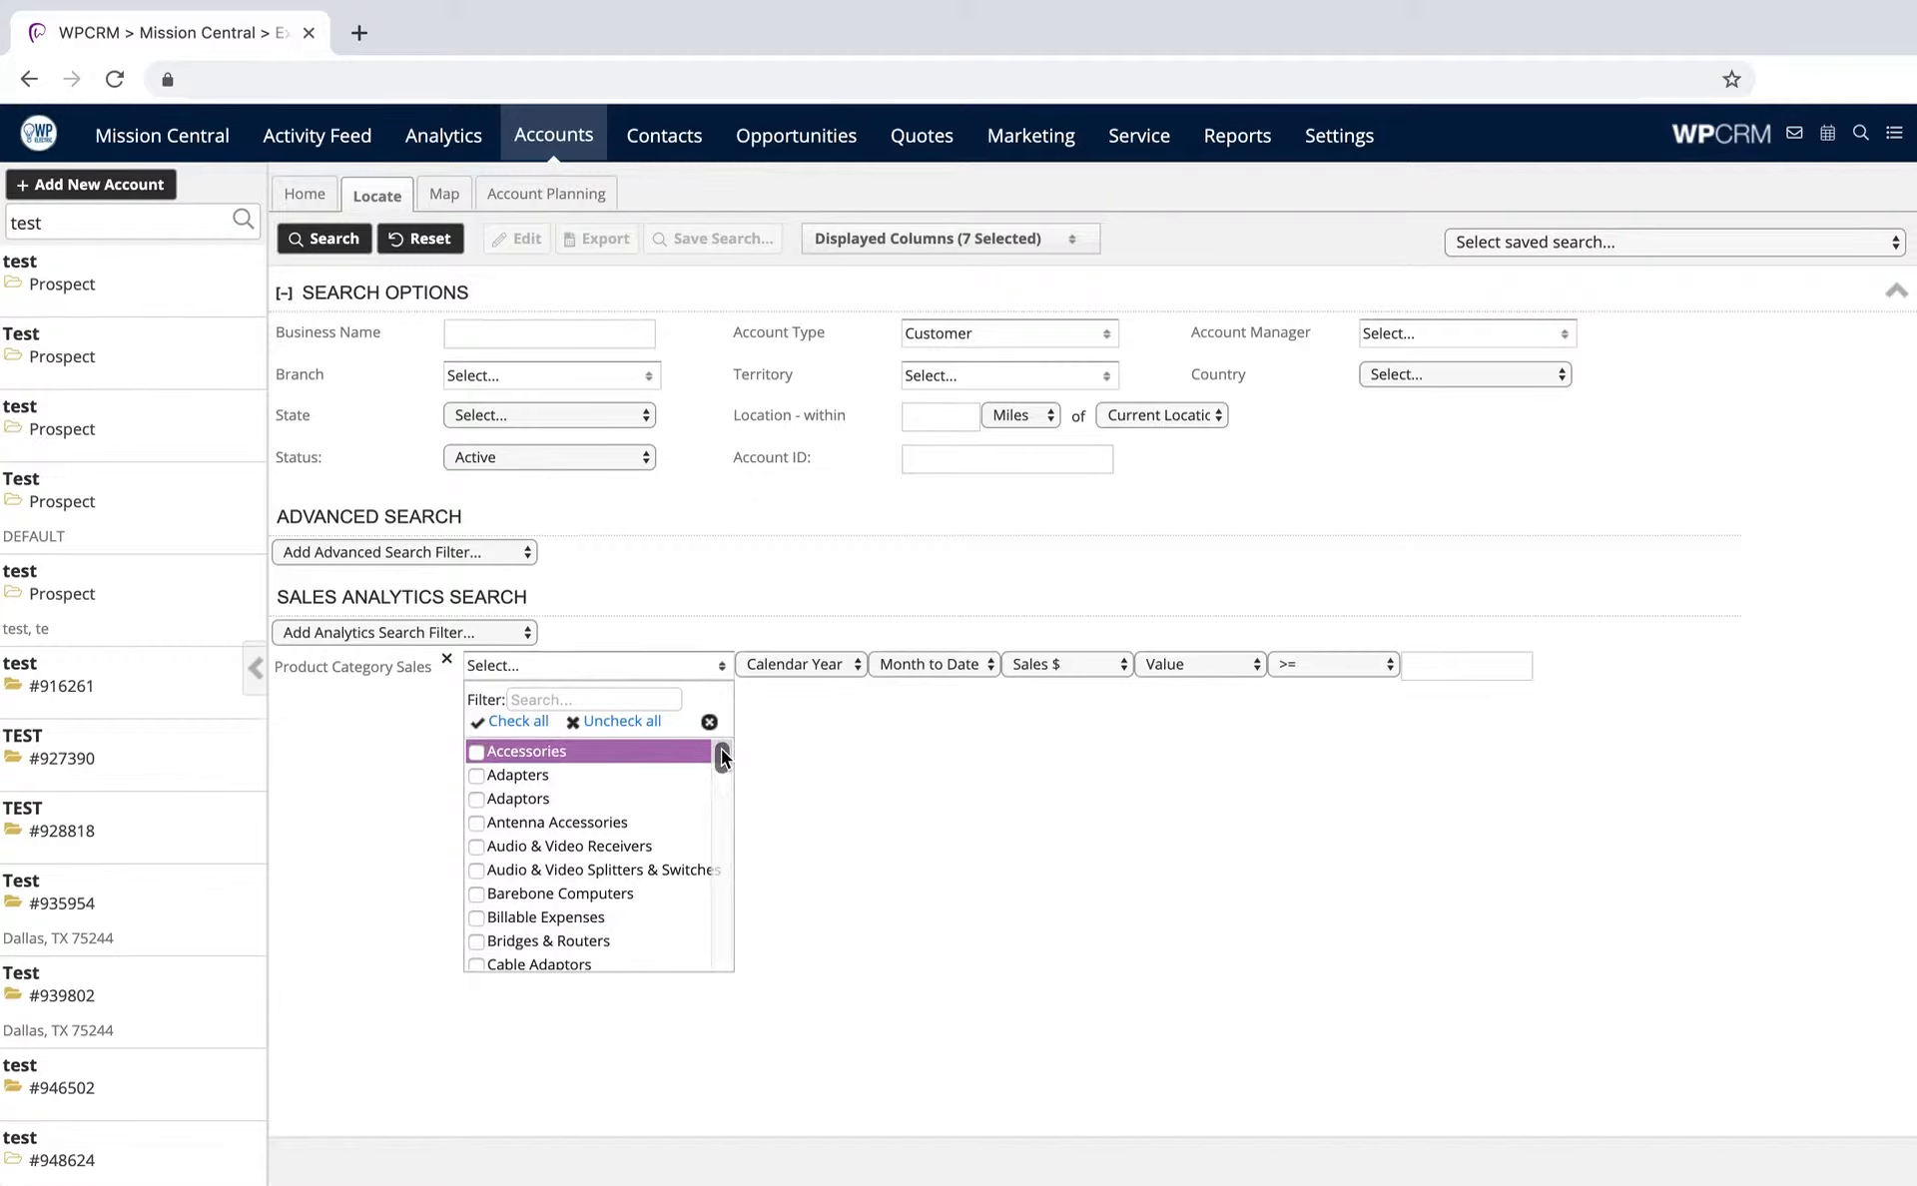
drag(723, 756, 726, 765)
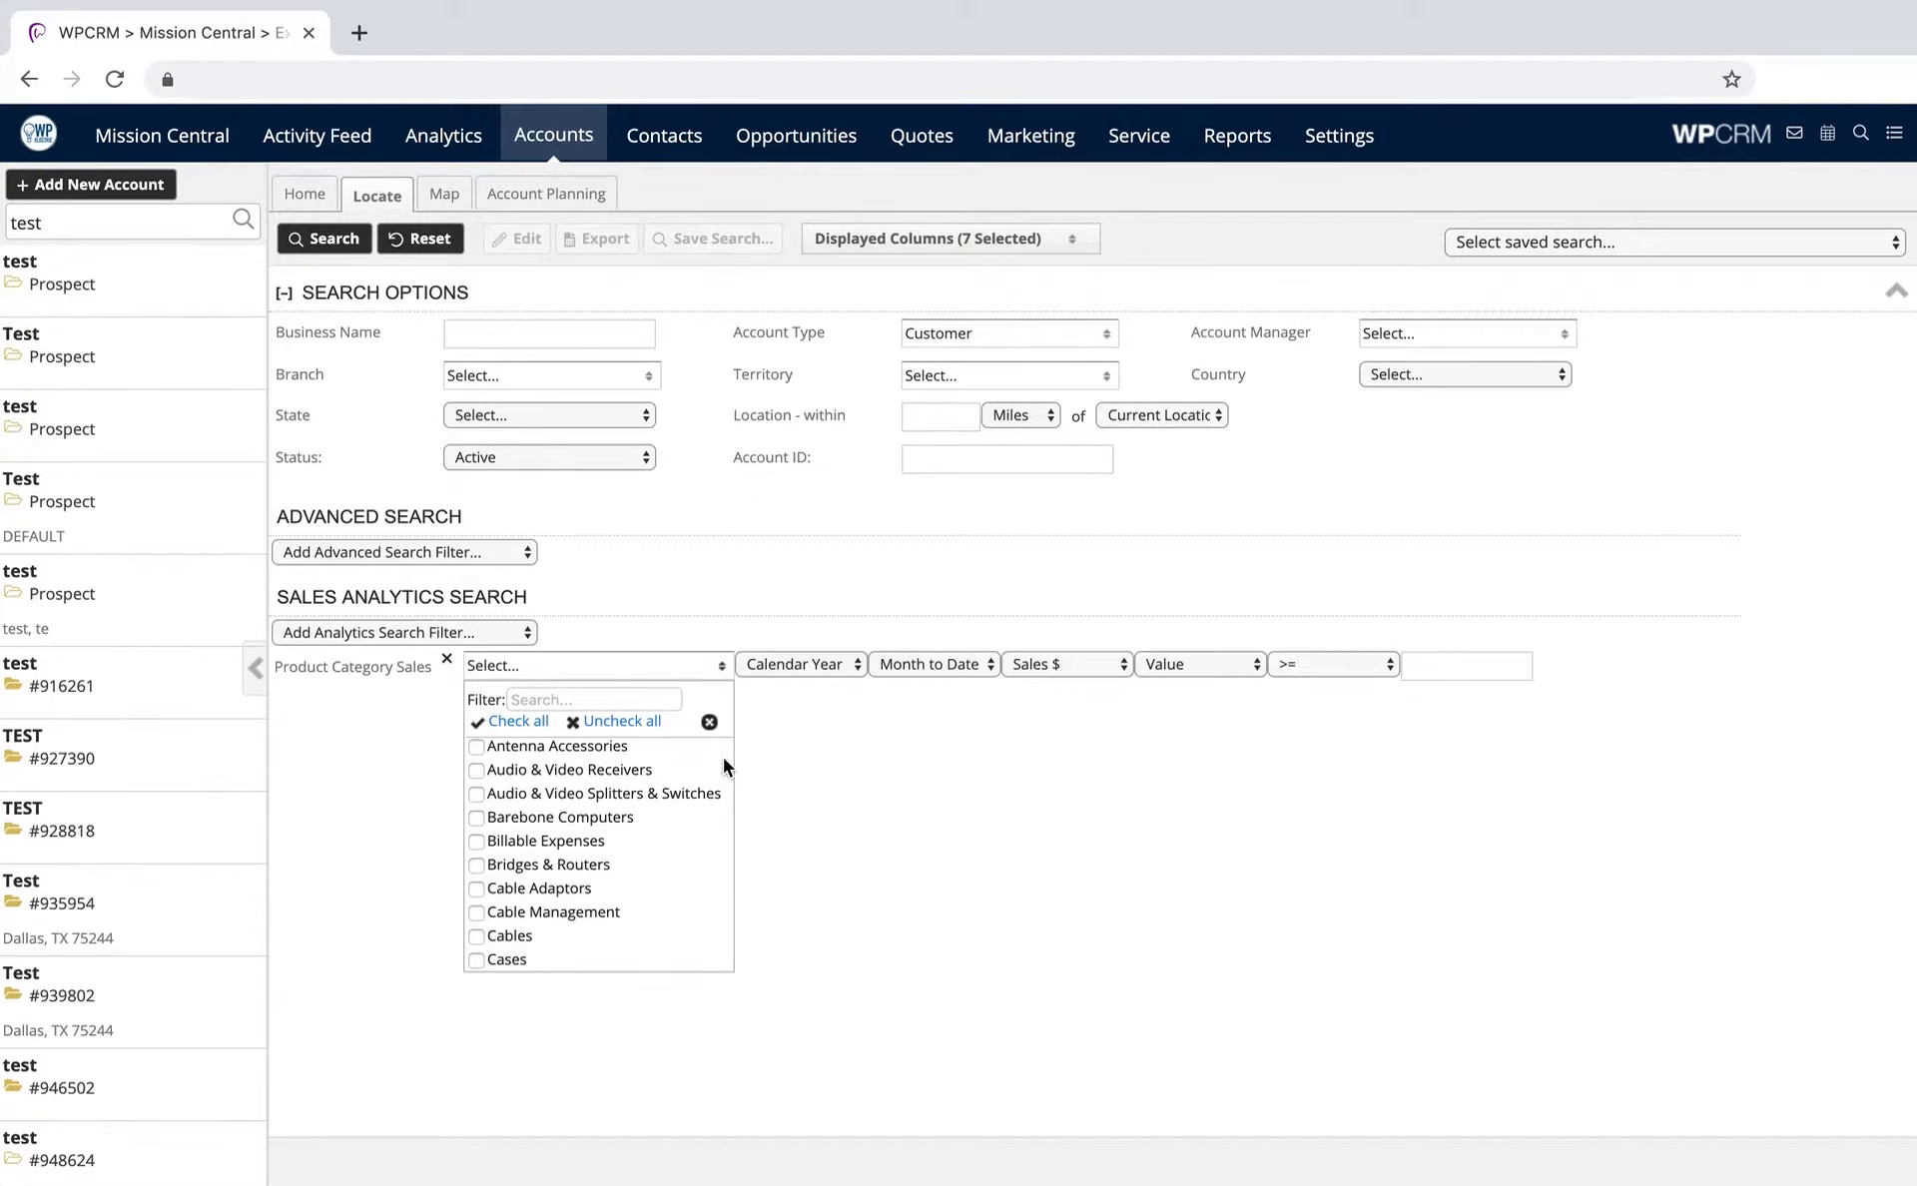
scroll(723, 763, down, 2)
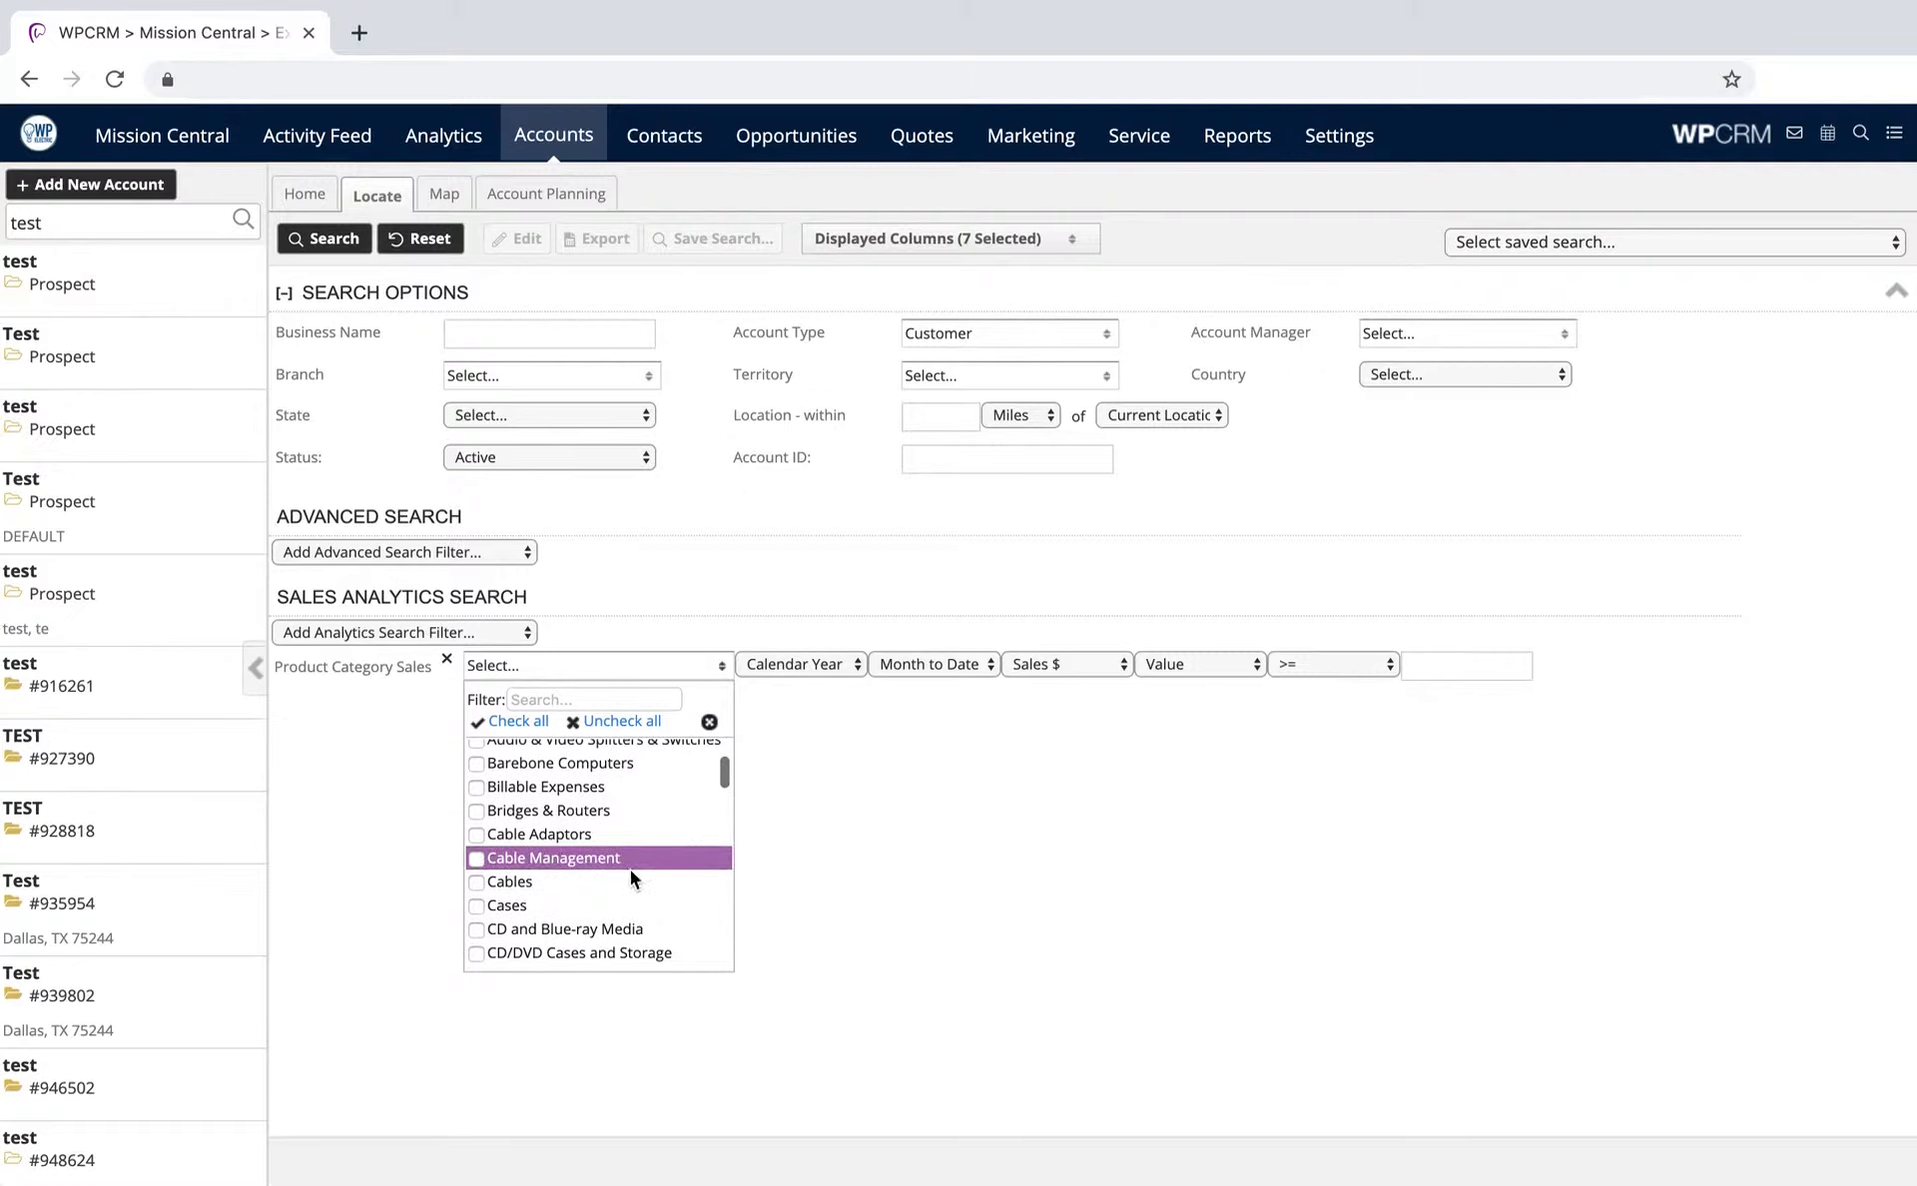
click(626, 879)
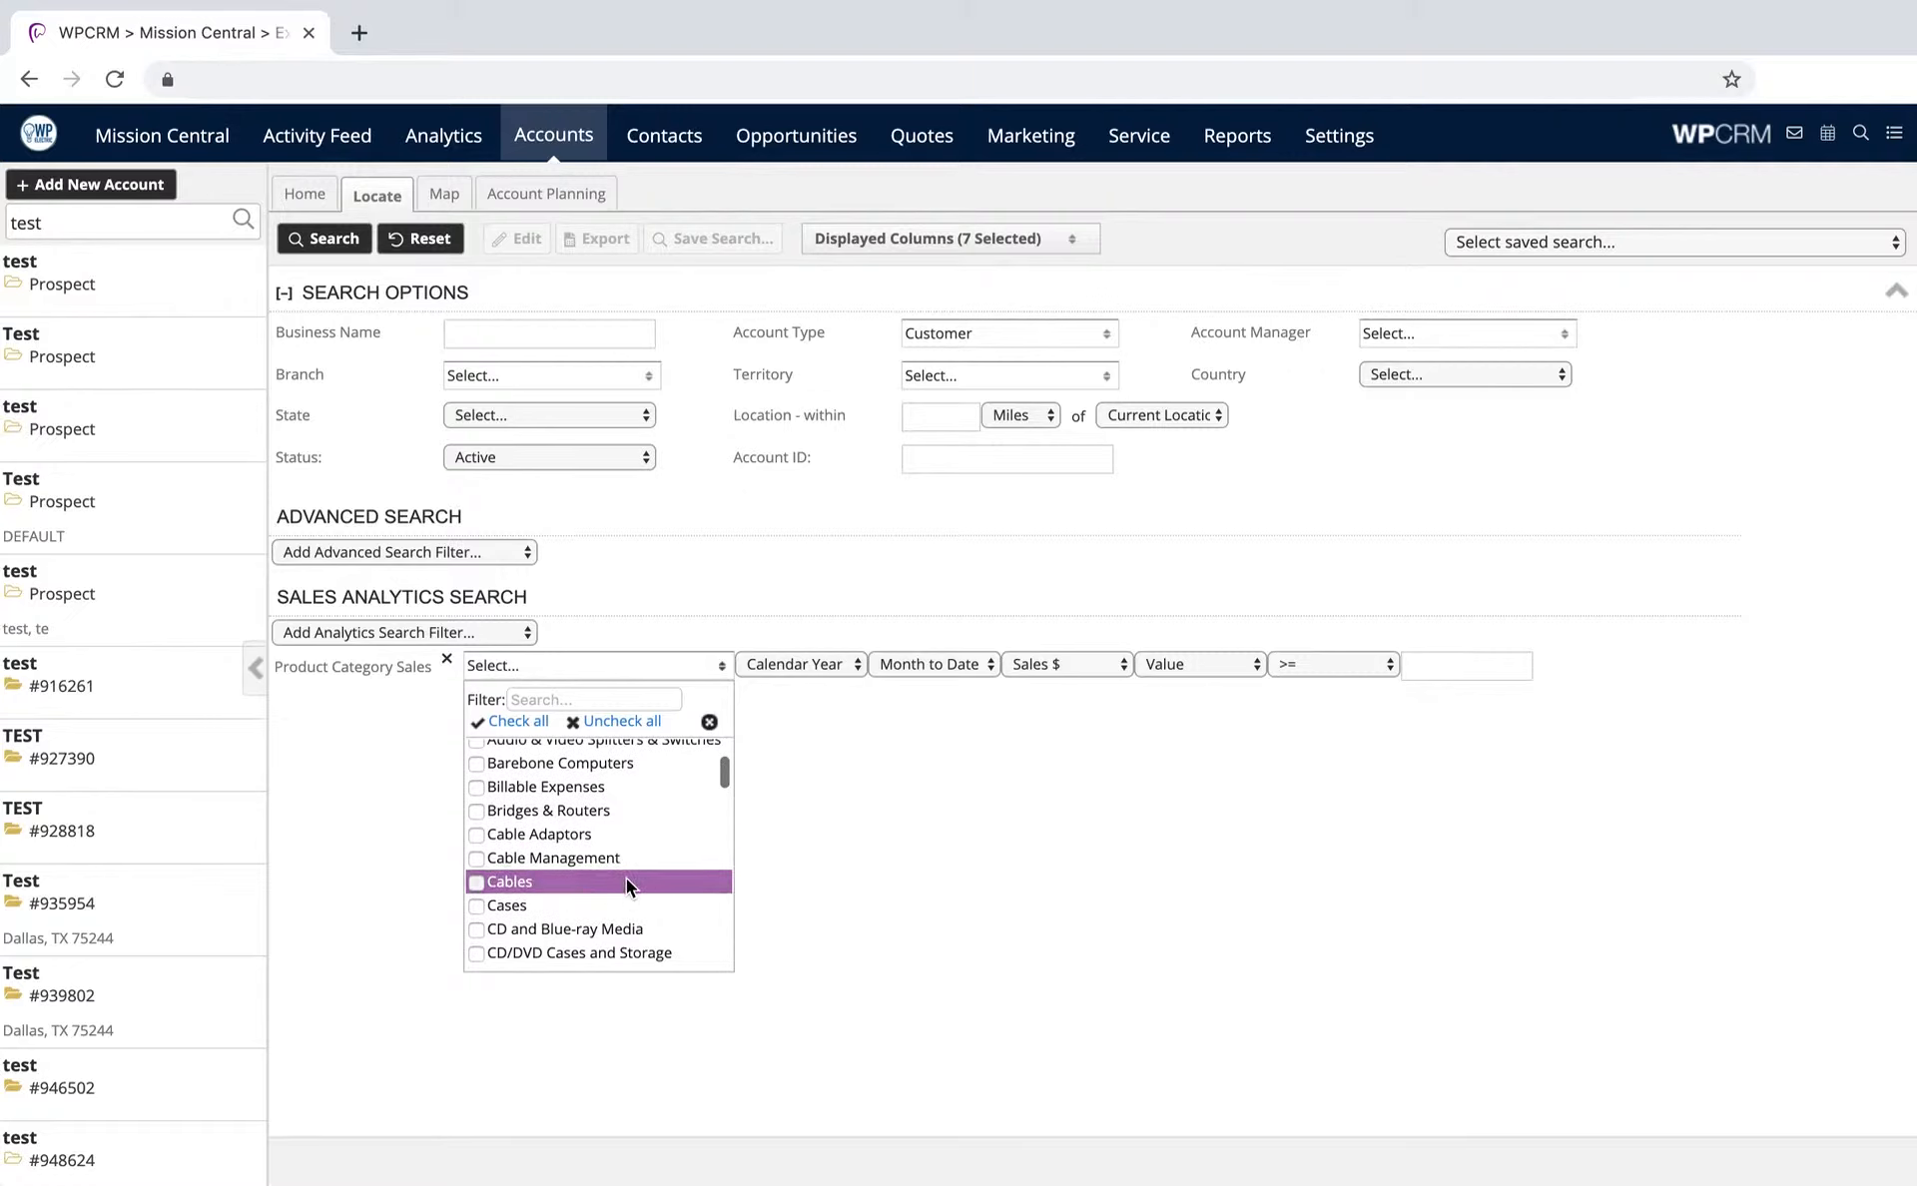
Set the Cables sales filter to Year to Date with a value >= 5000
click(901, 662)
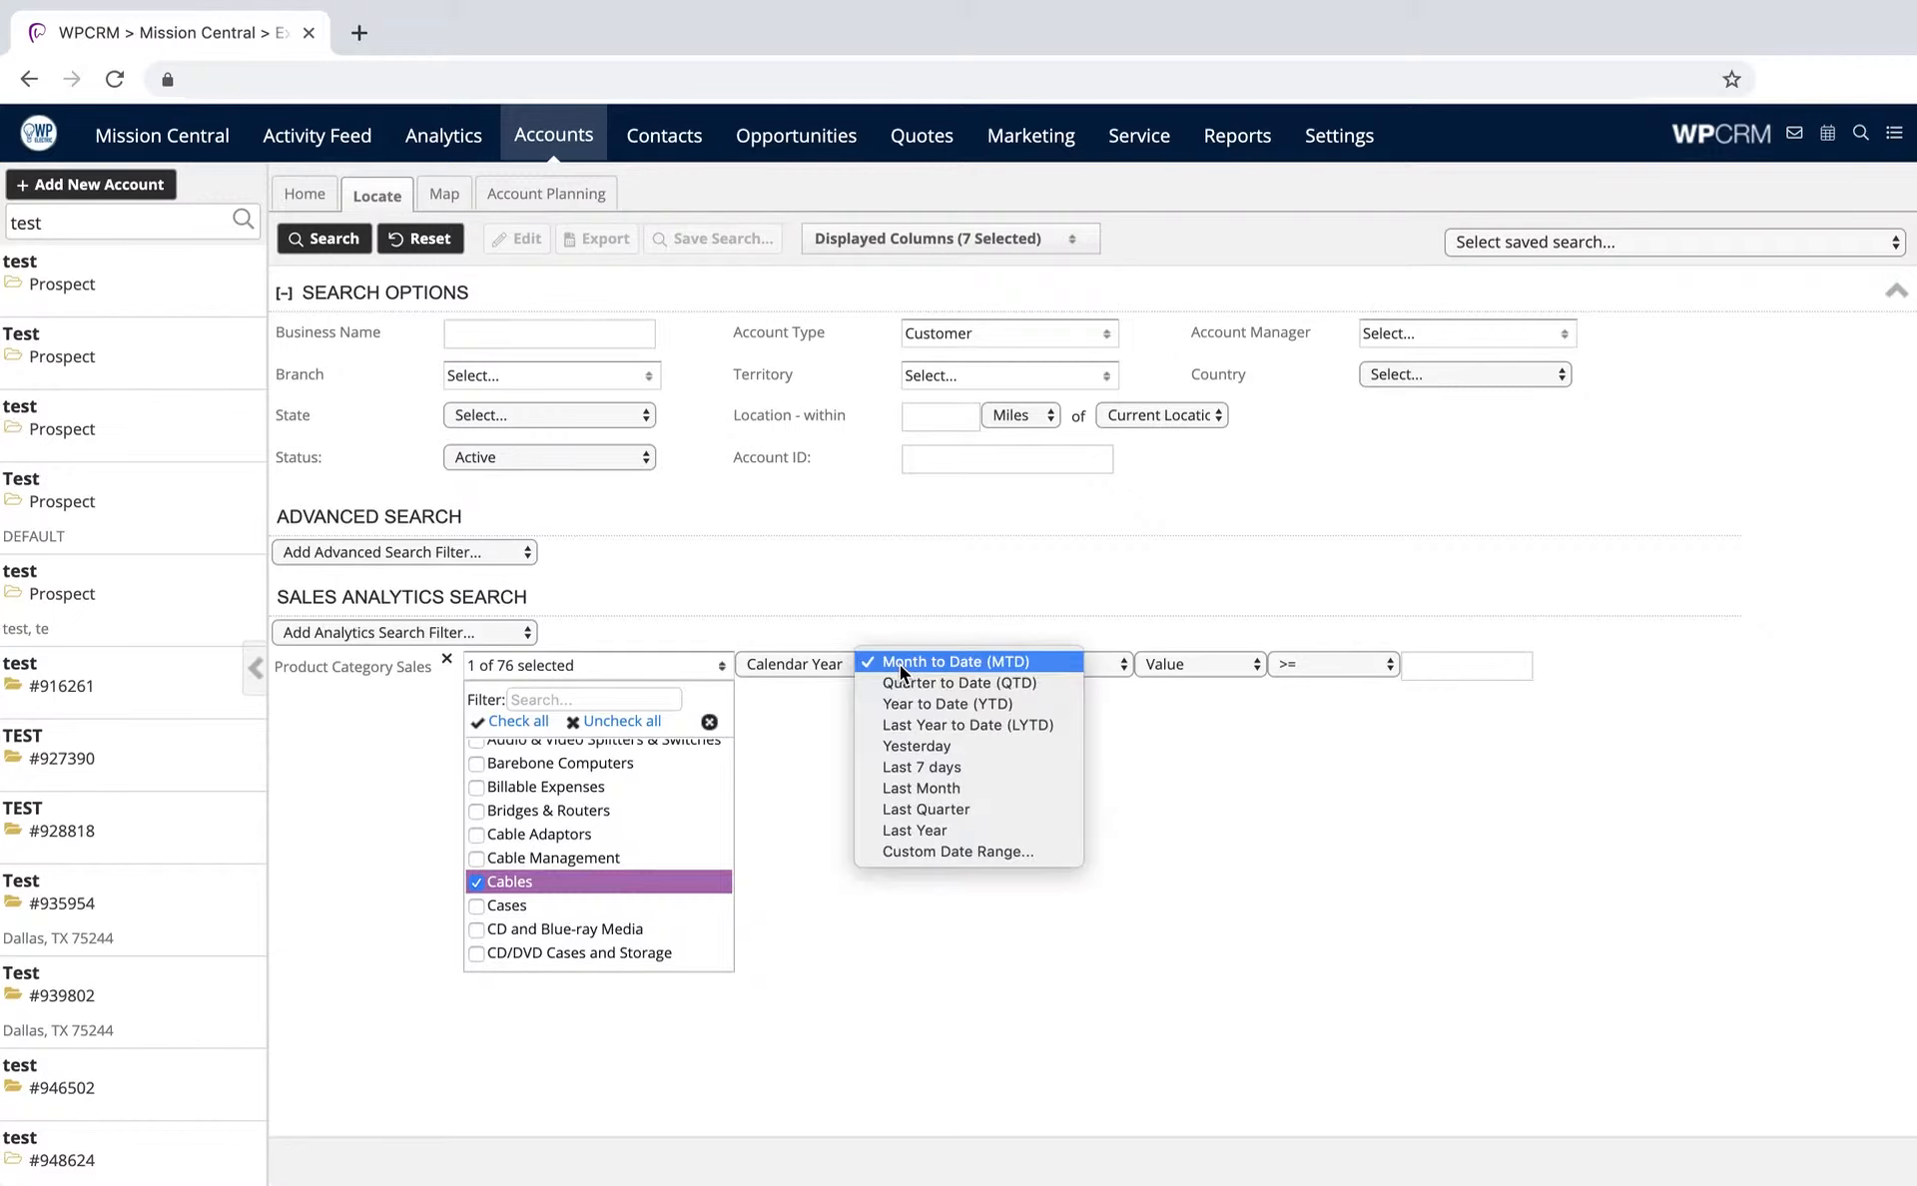
click(902, 704)
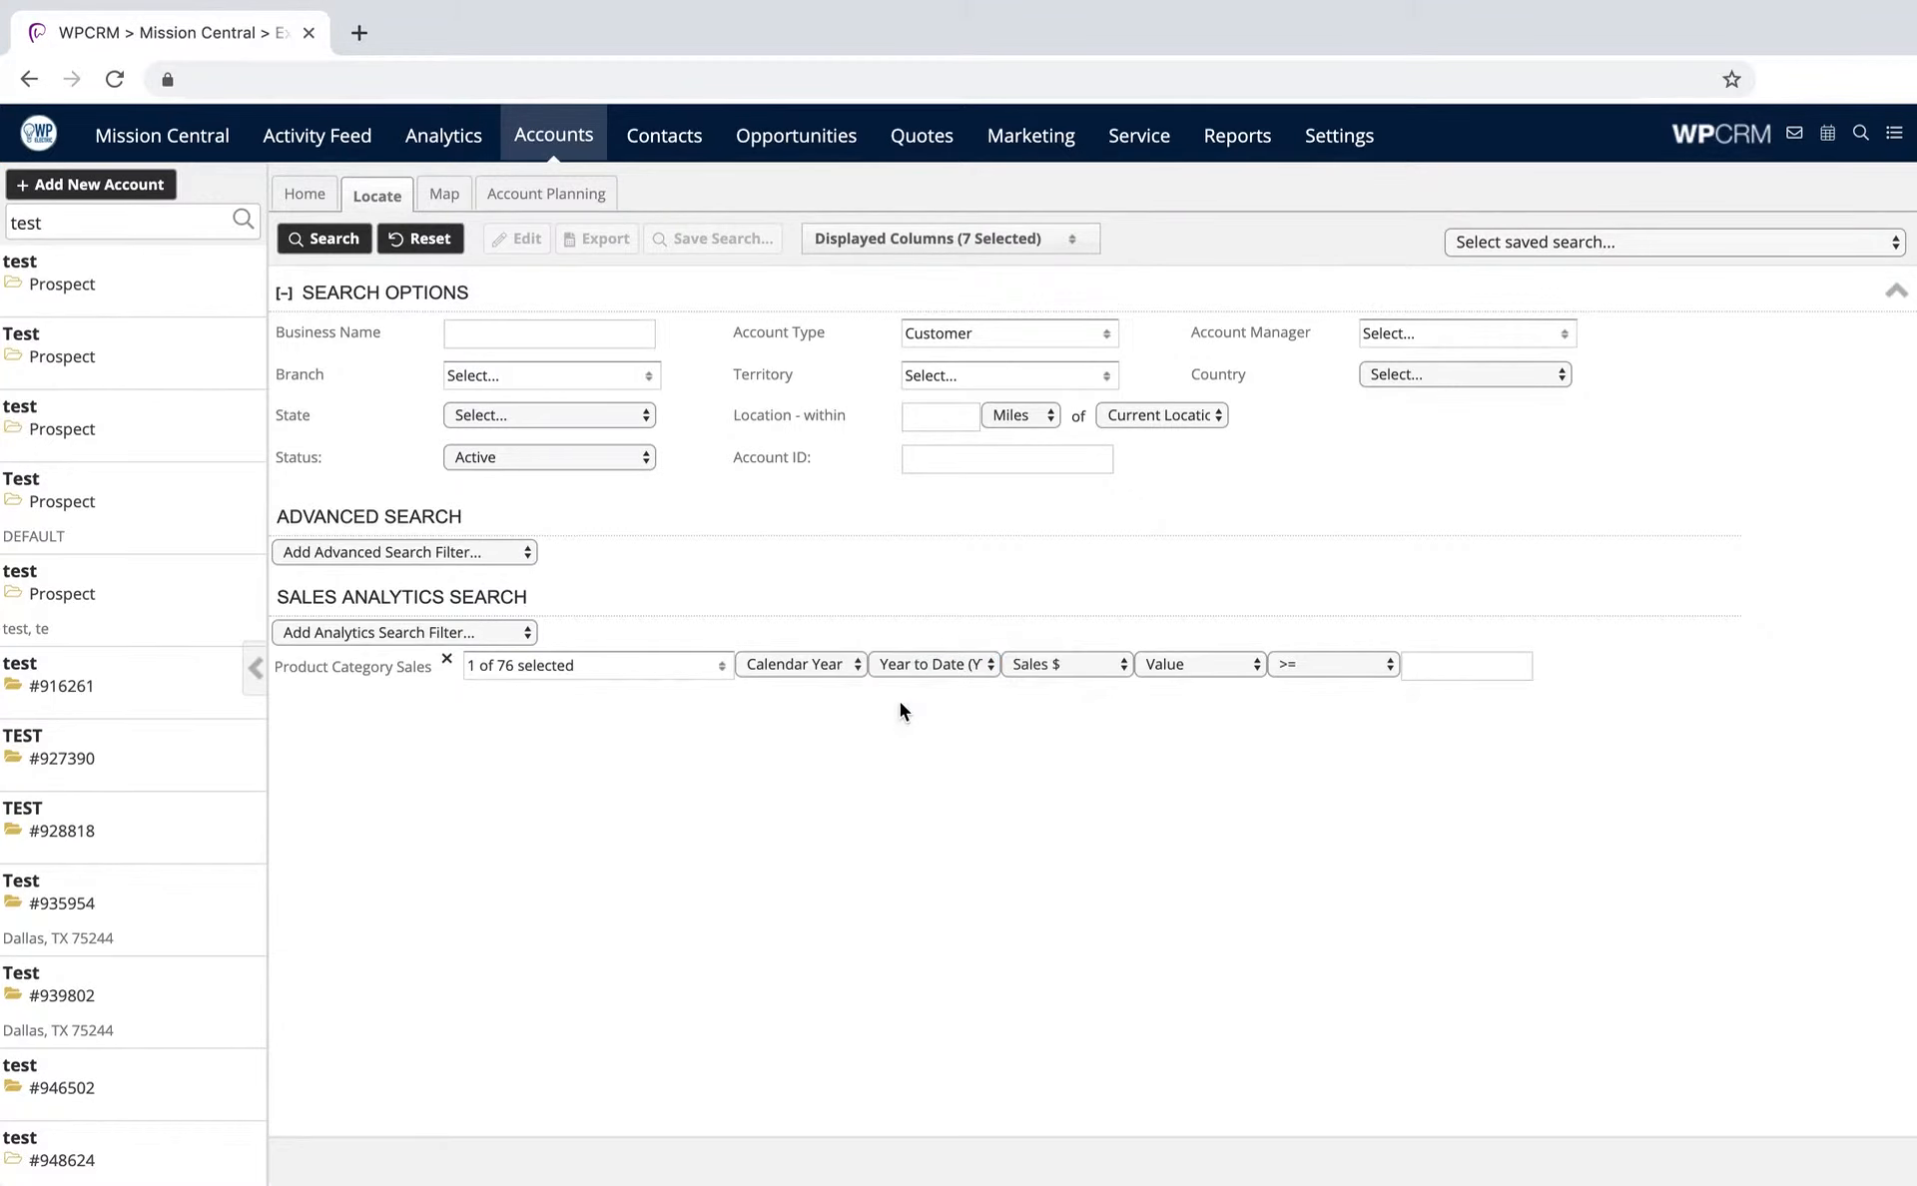
click(1467, 663)
text(5000)
click(1265, 830)
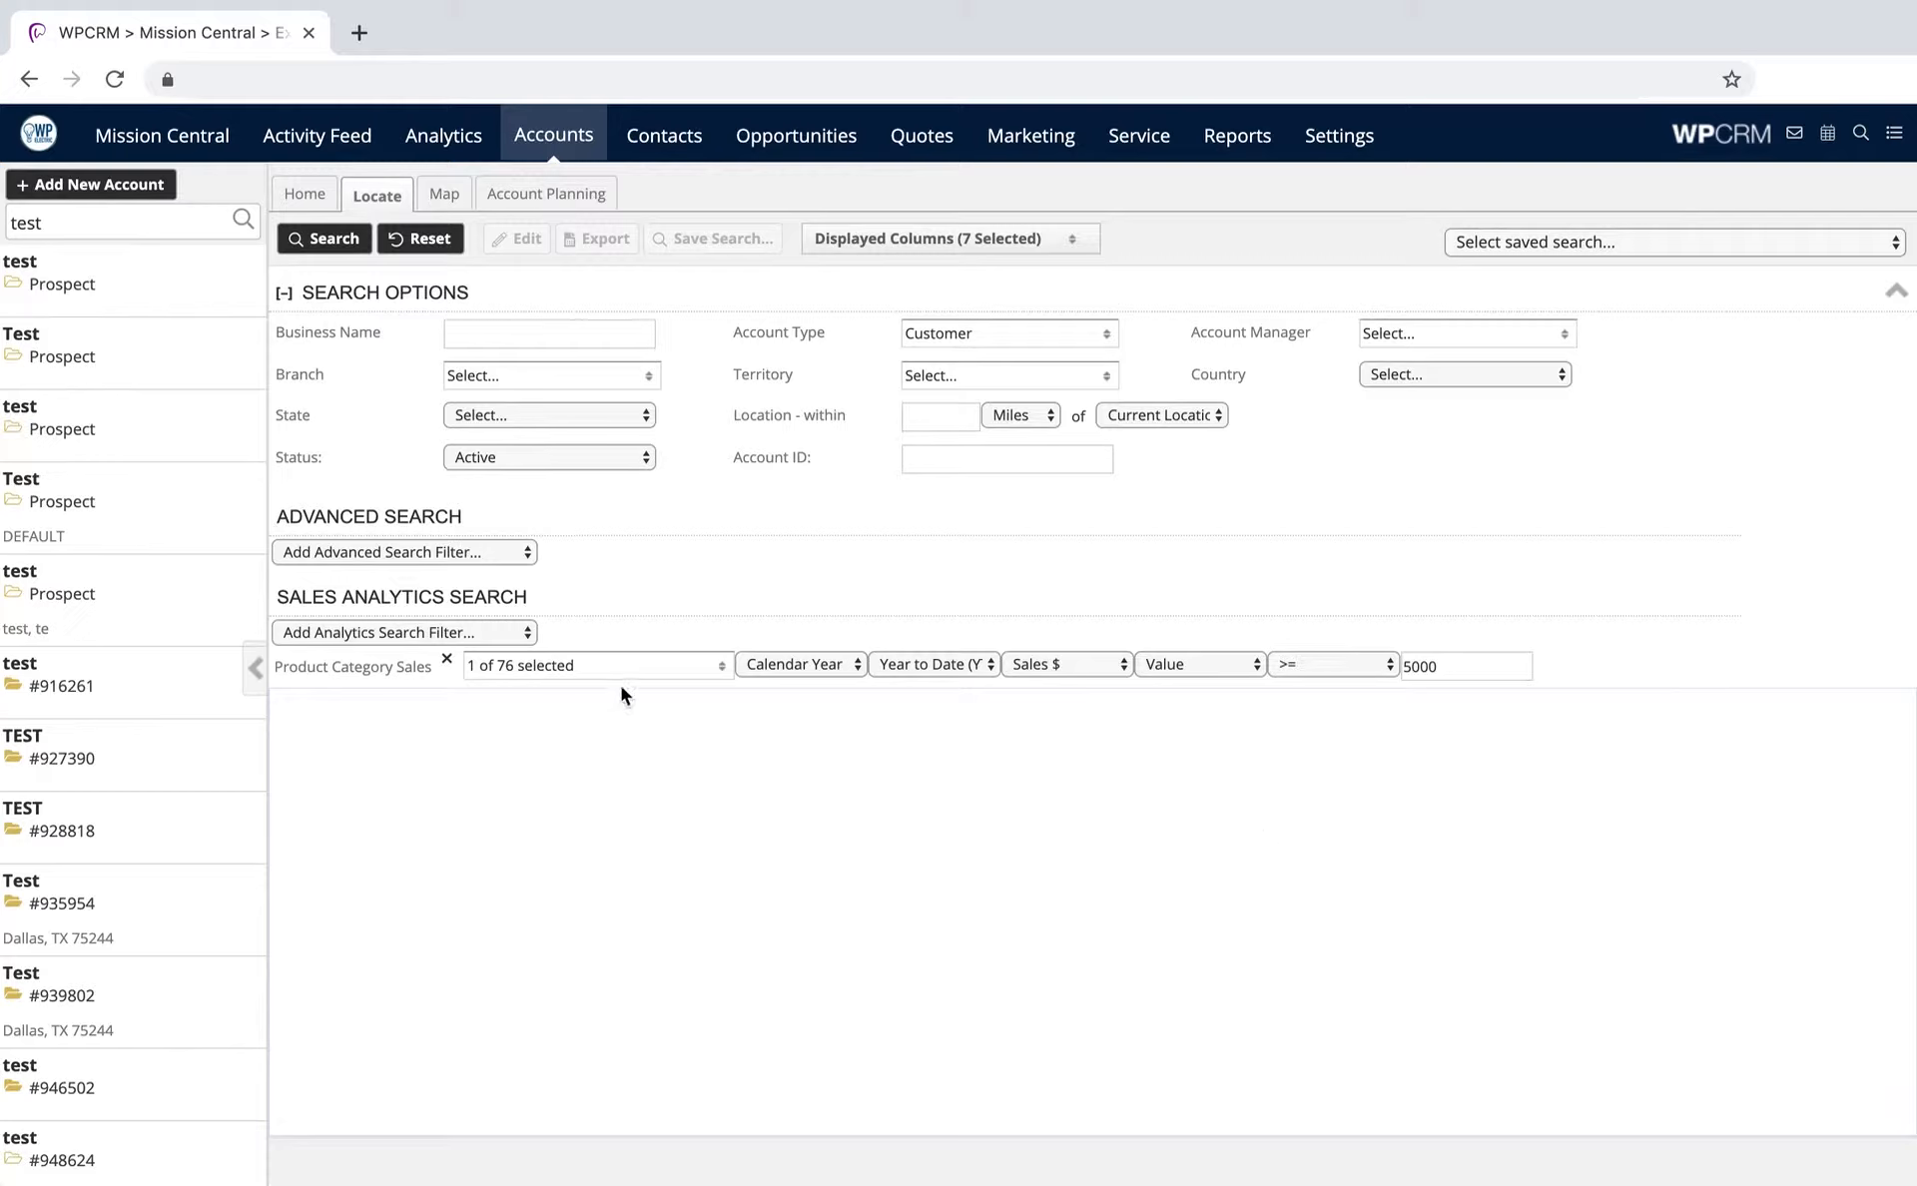
Add a second Product Category Sales filter for the Cable Management category
click(351, 633)
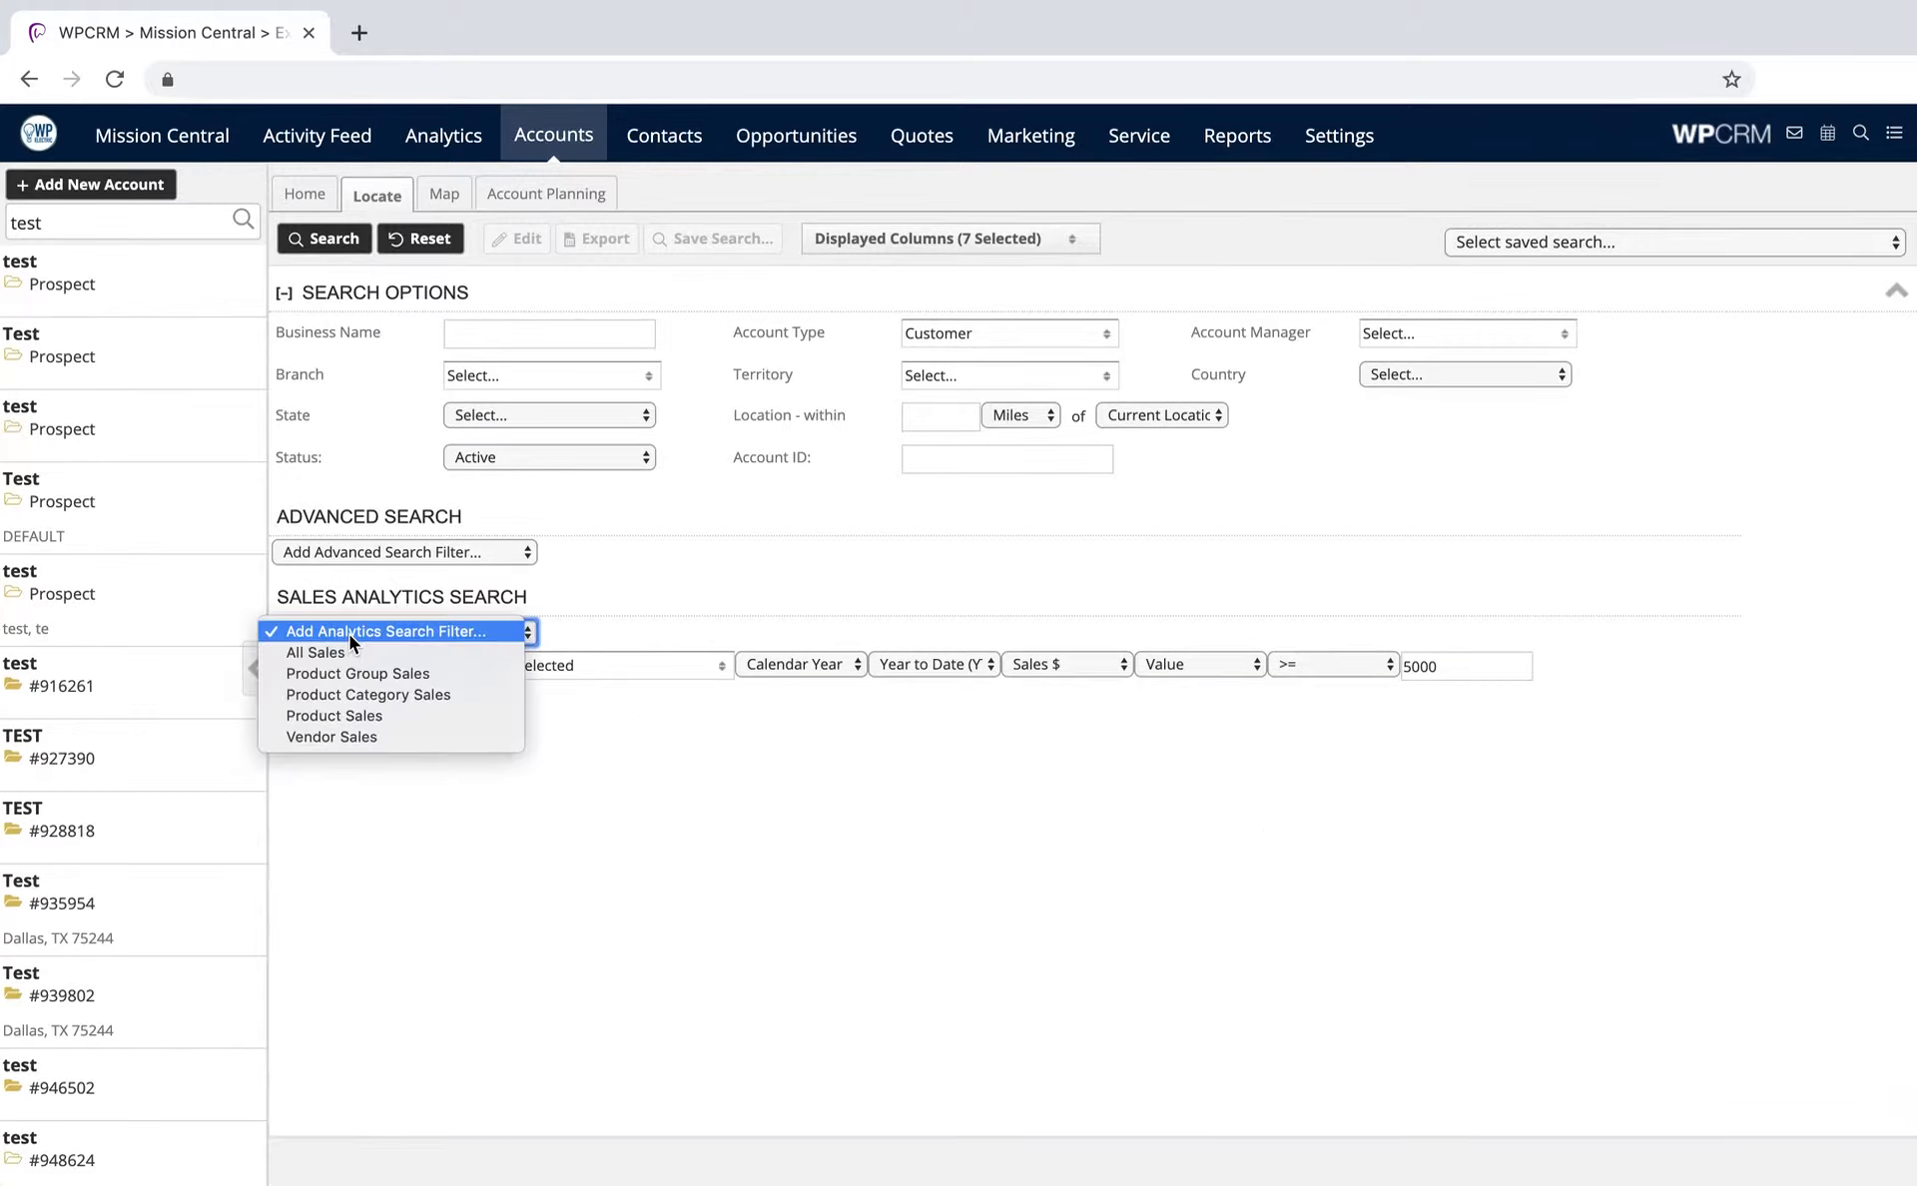
click(365, 693)
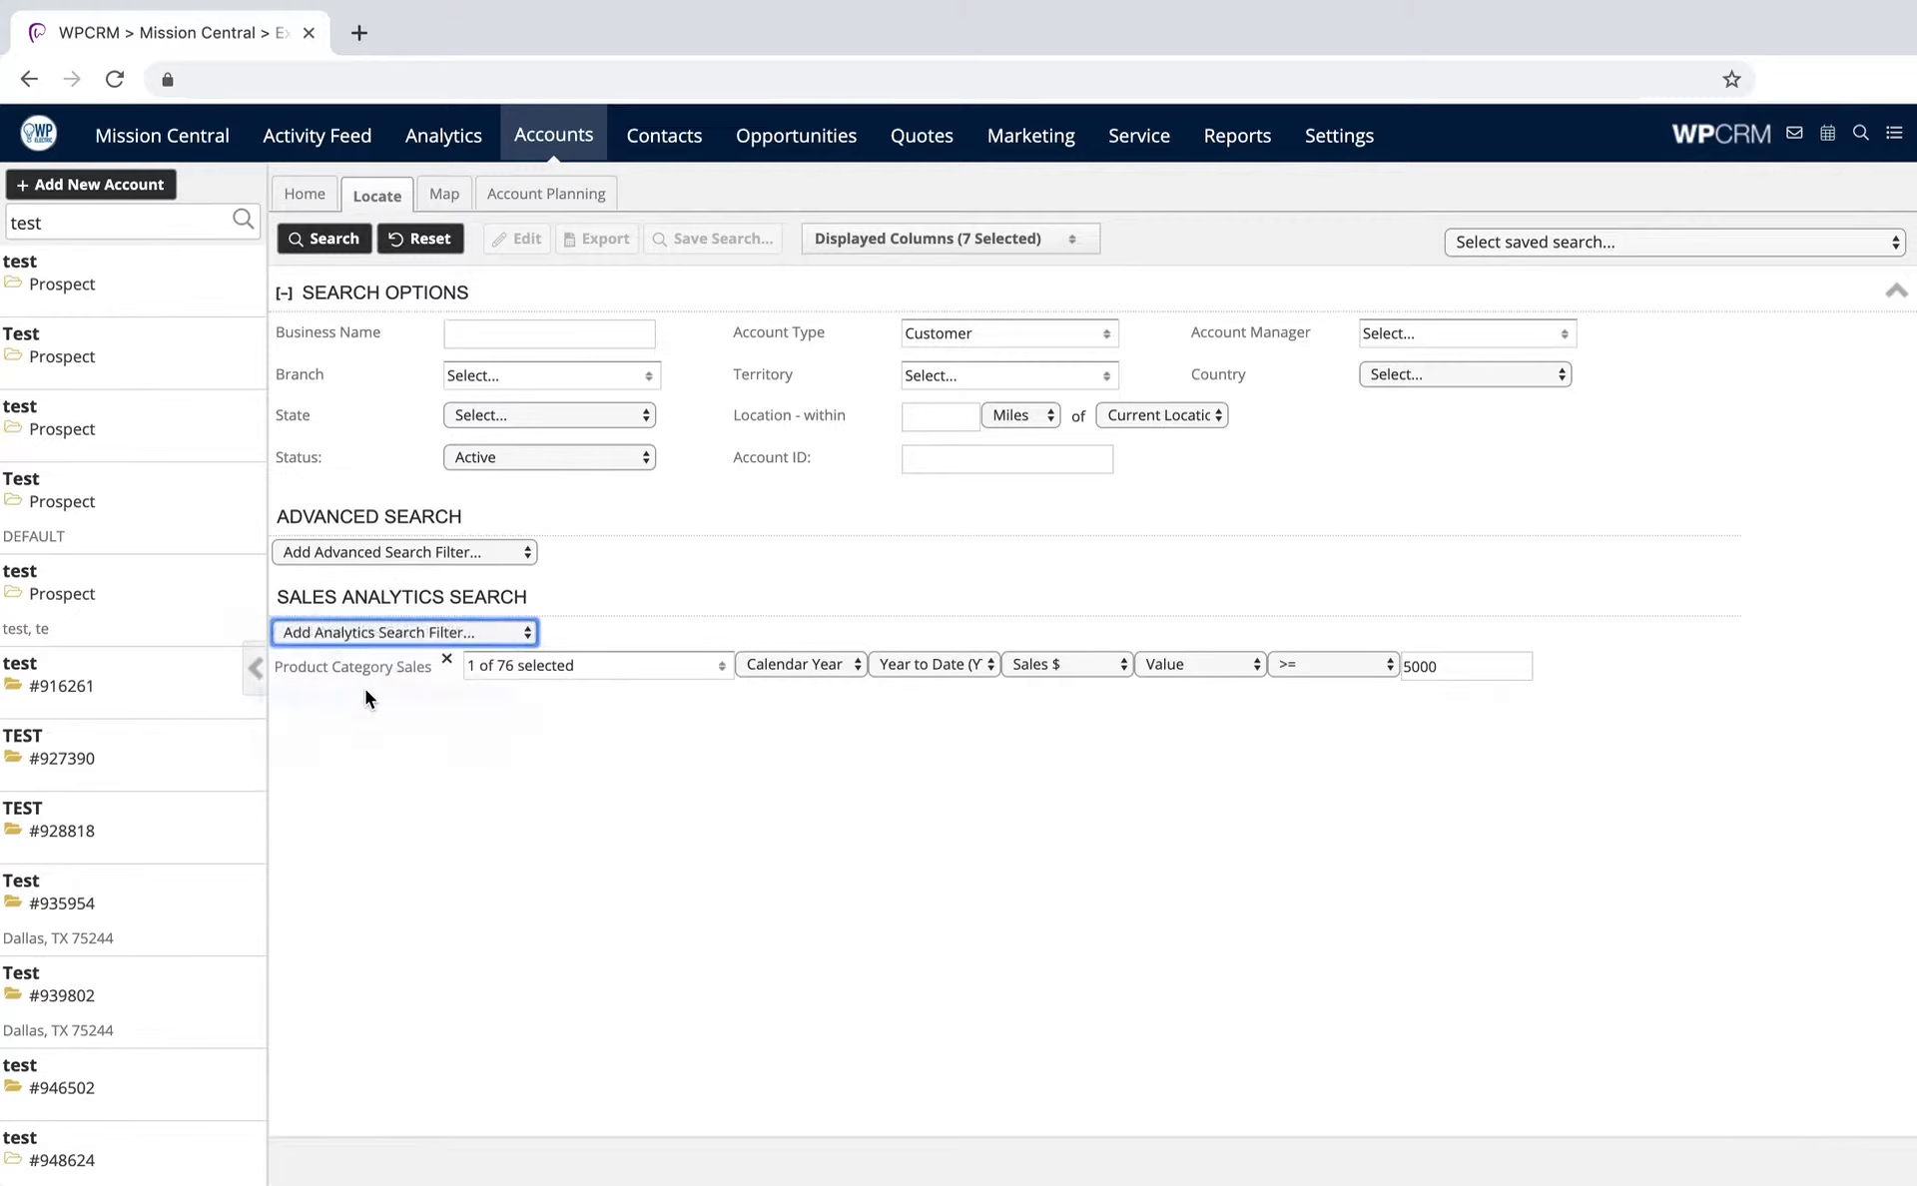
right_click(547, 707)
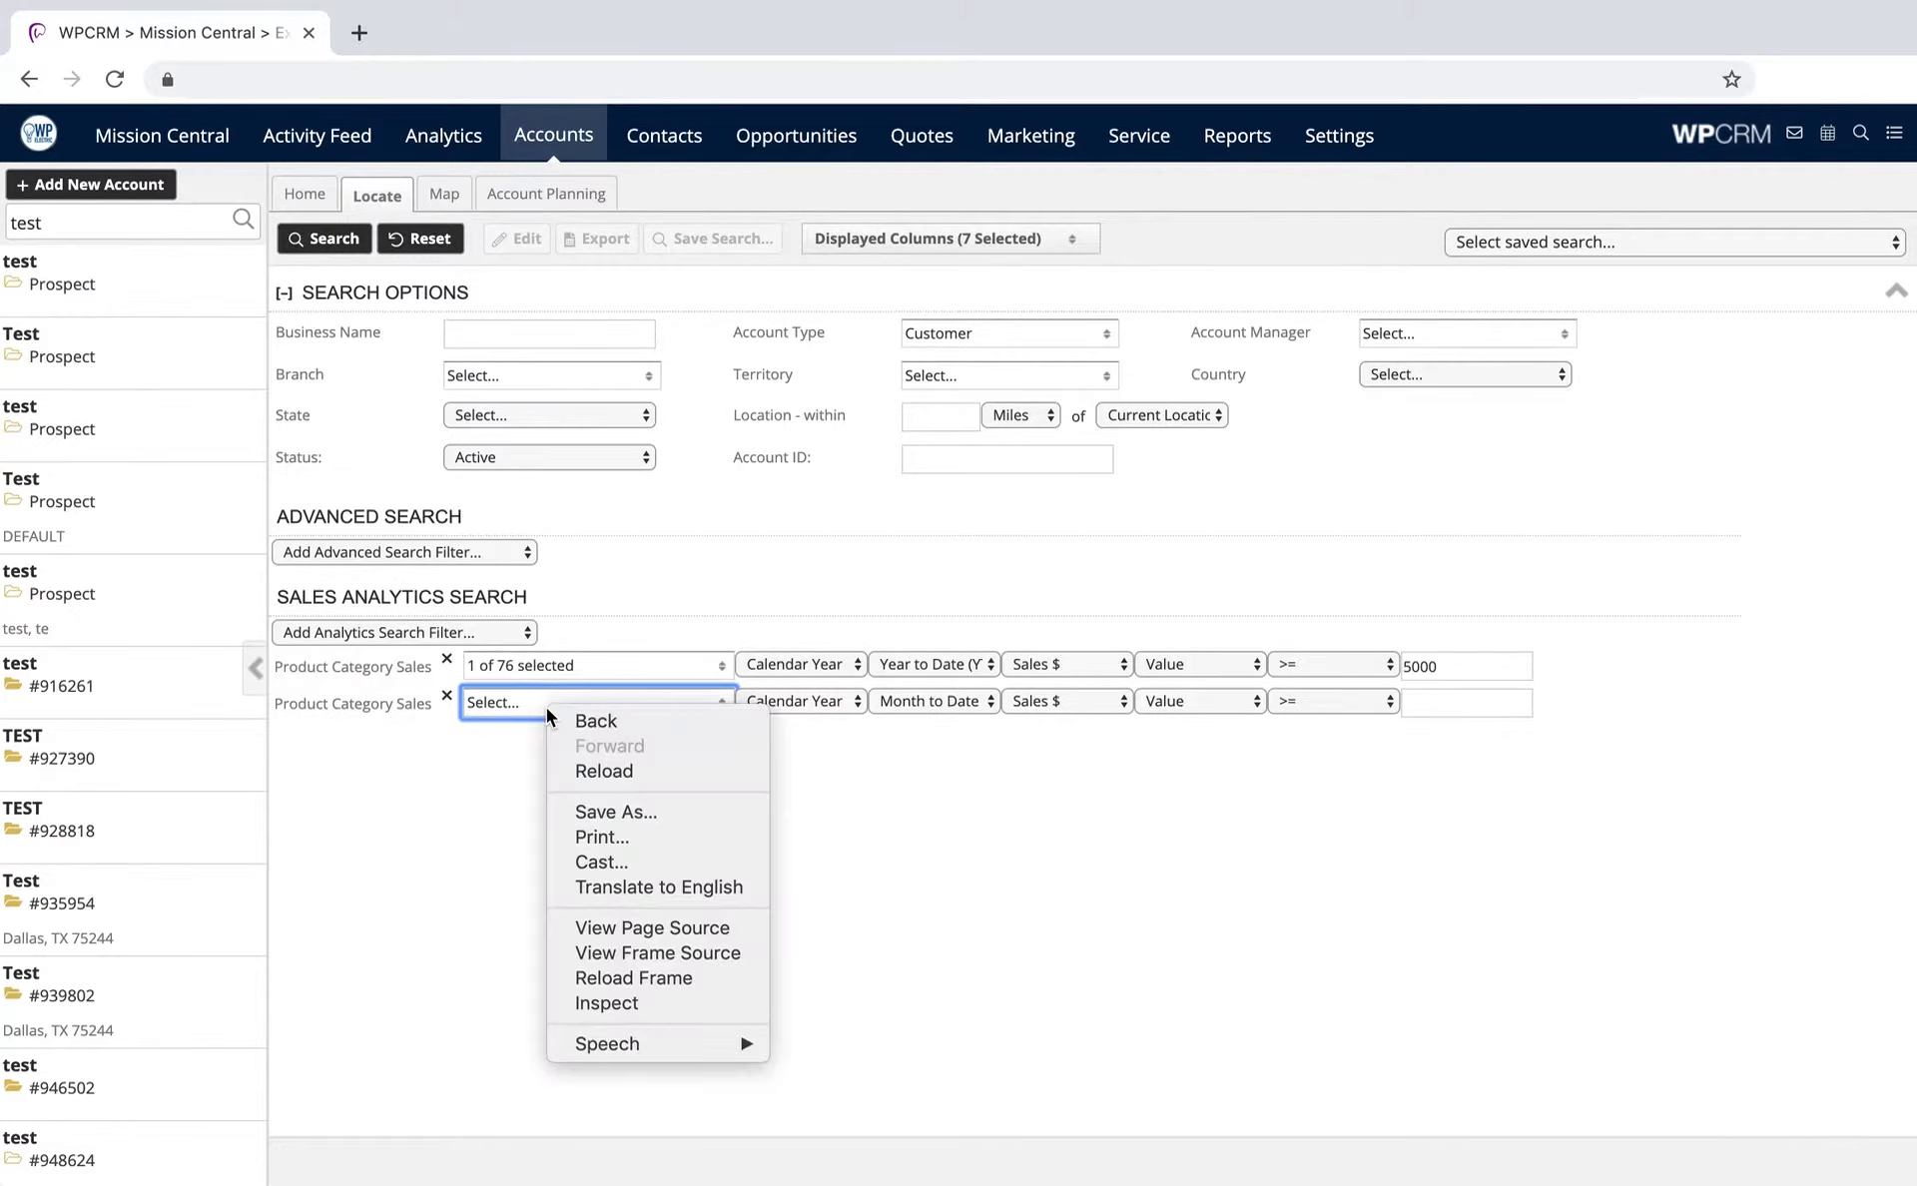
key(Escape)
click(547, 707)
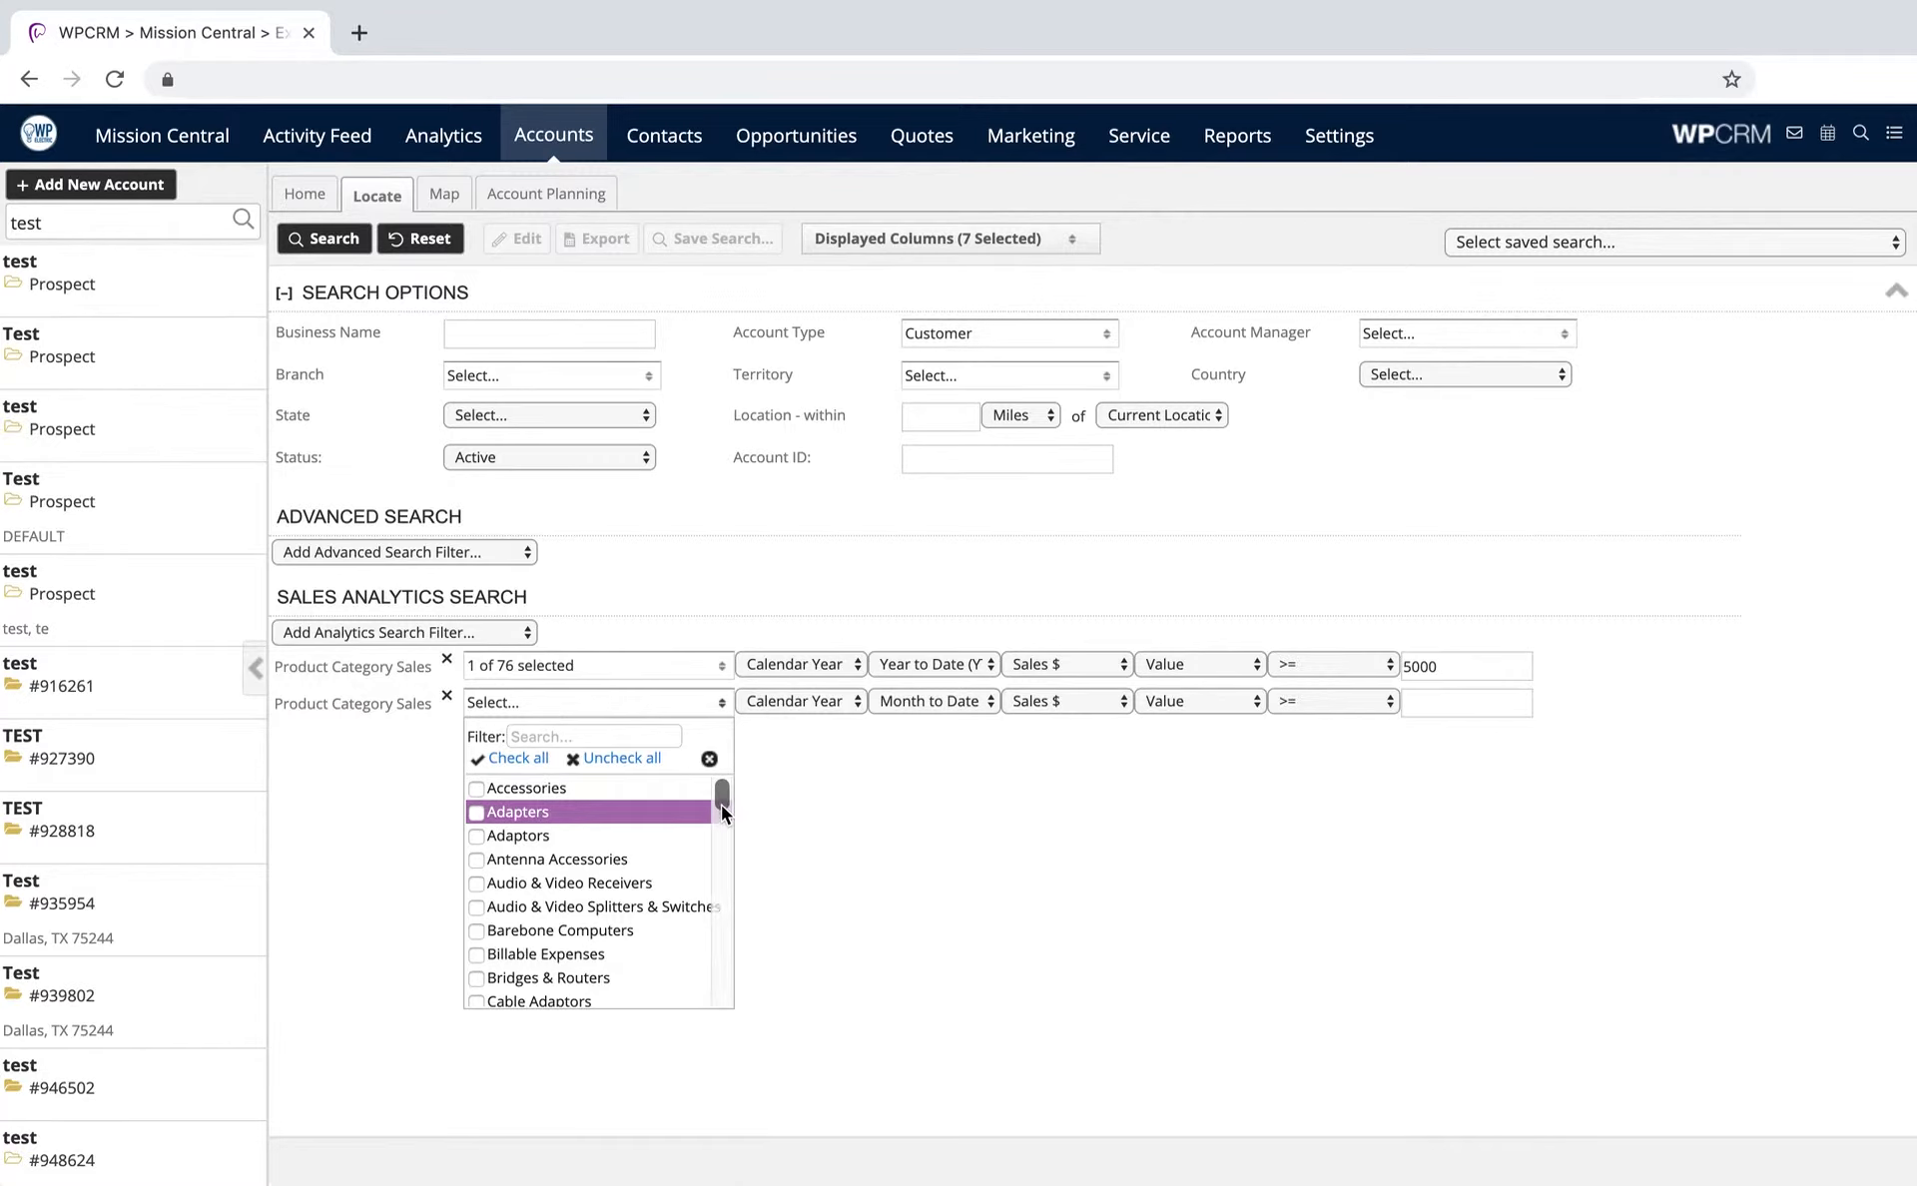
right_click(721, 806)
key(Escape)
scroll(722, 812, down, 3)
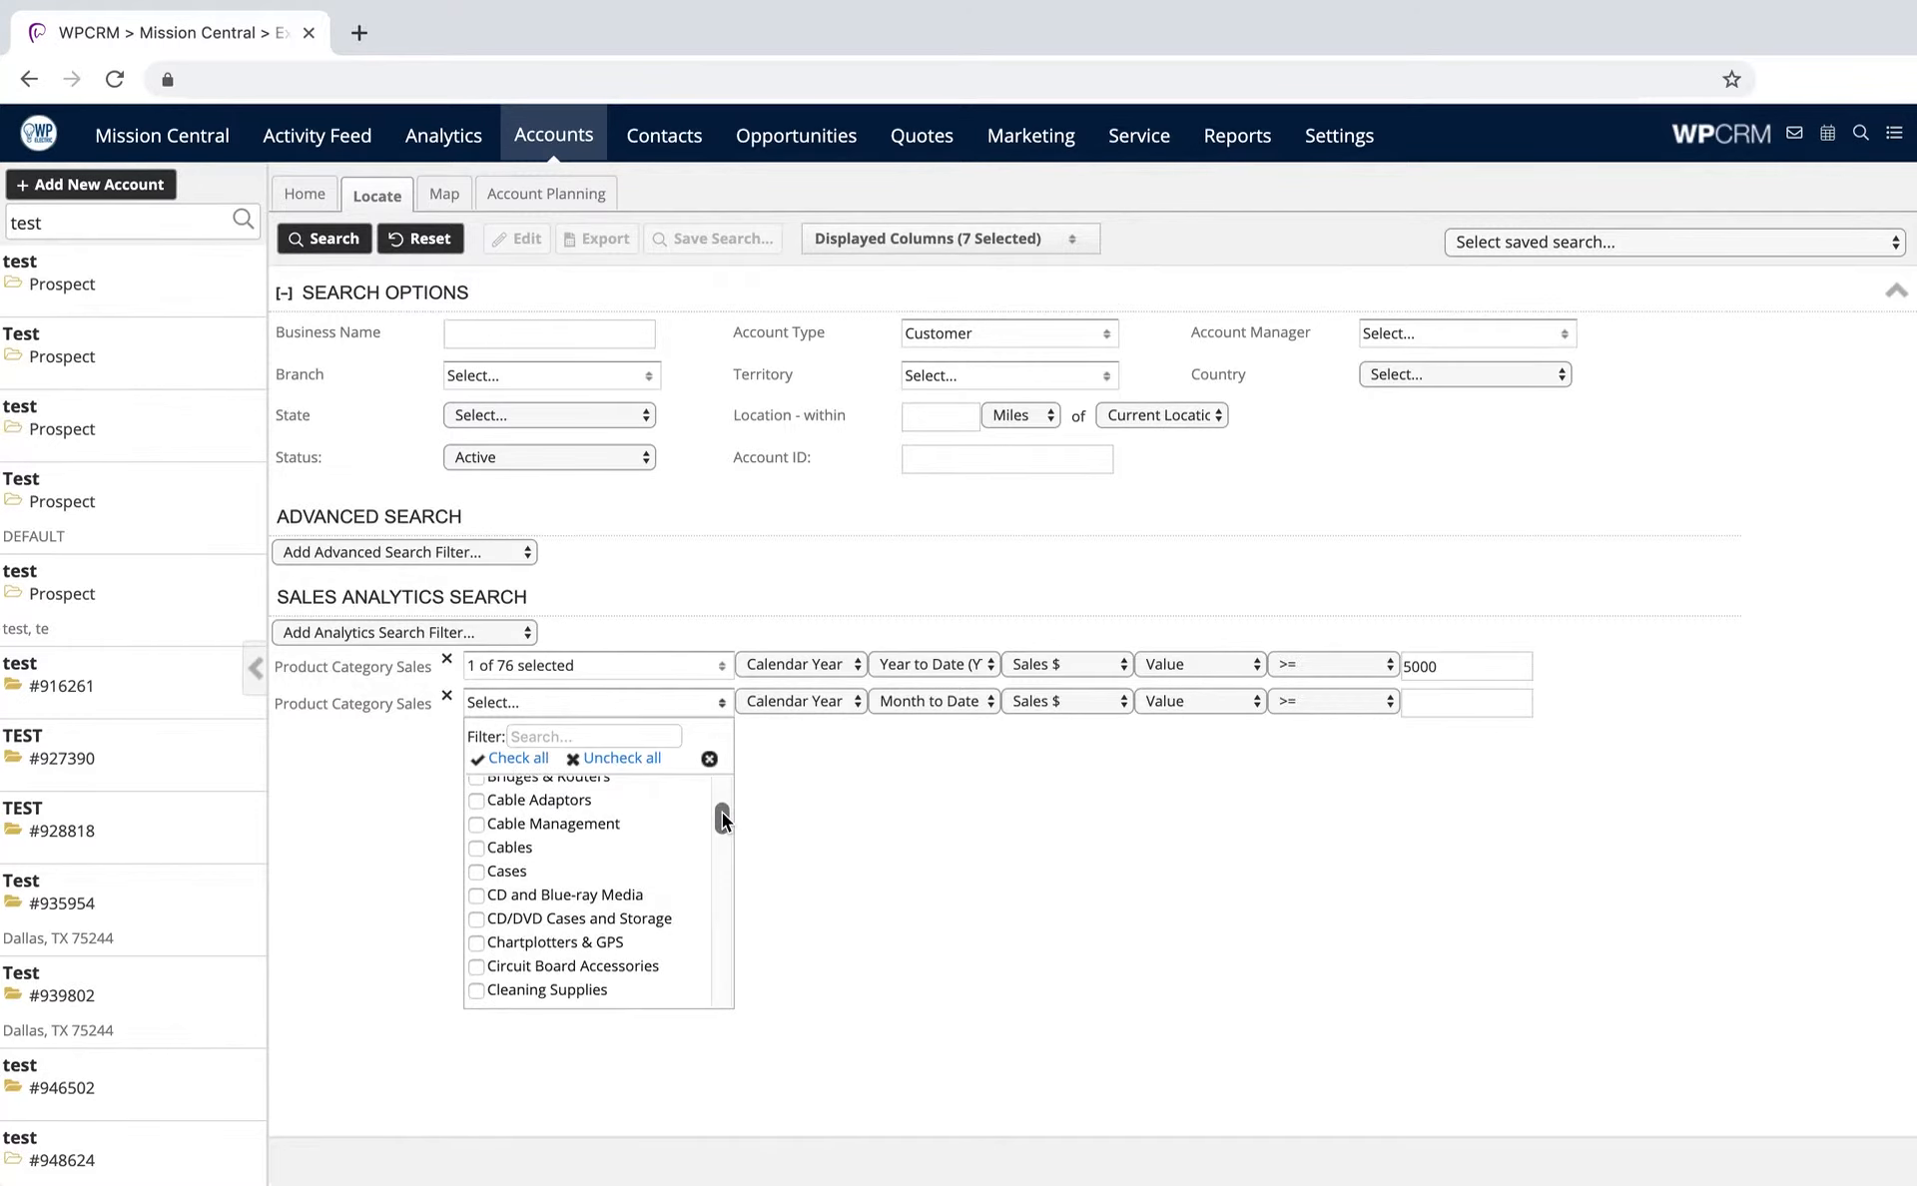
click(631, 824)
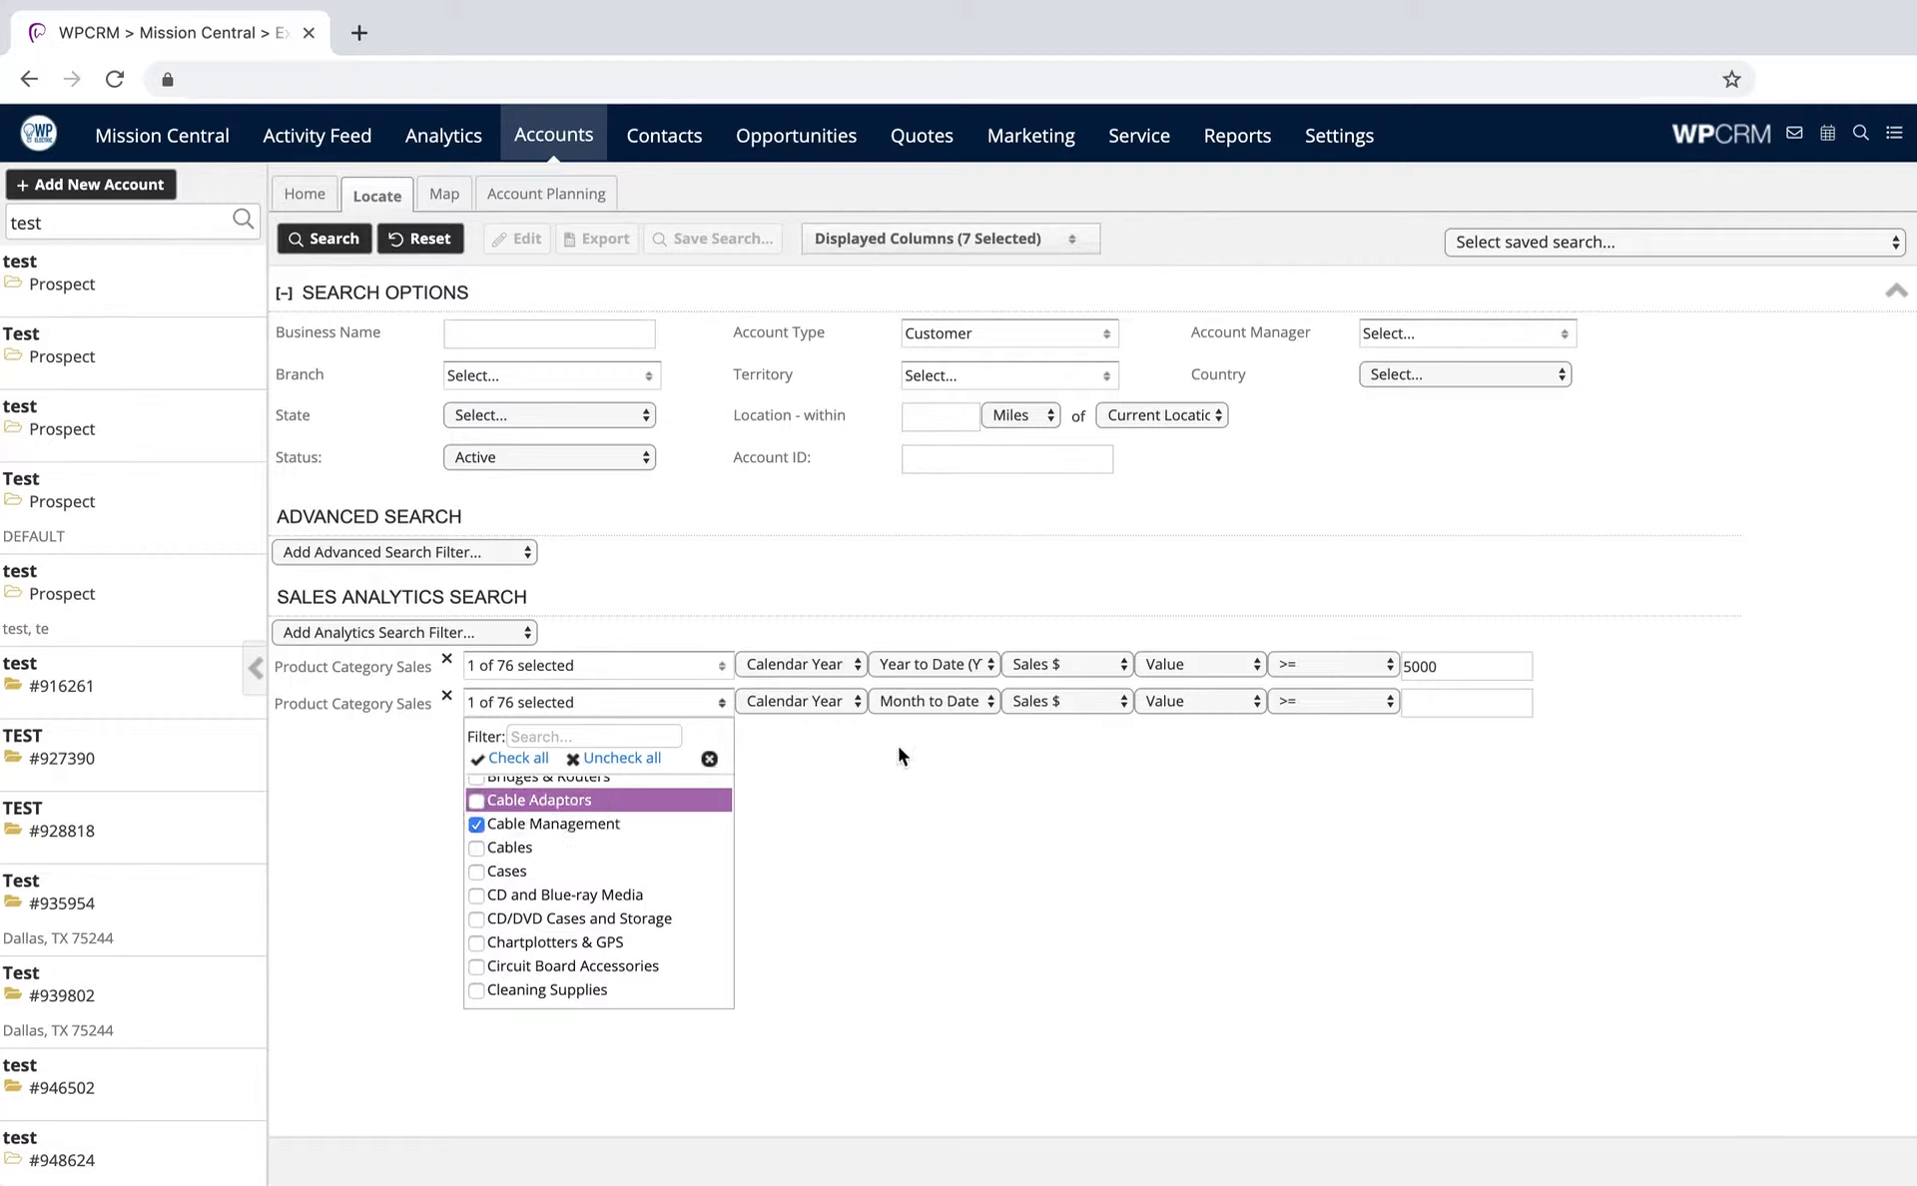
Set the Cable Management sales filter to Year to Date with a value <= 1000 and run the search
right_click(966, 704)
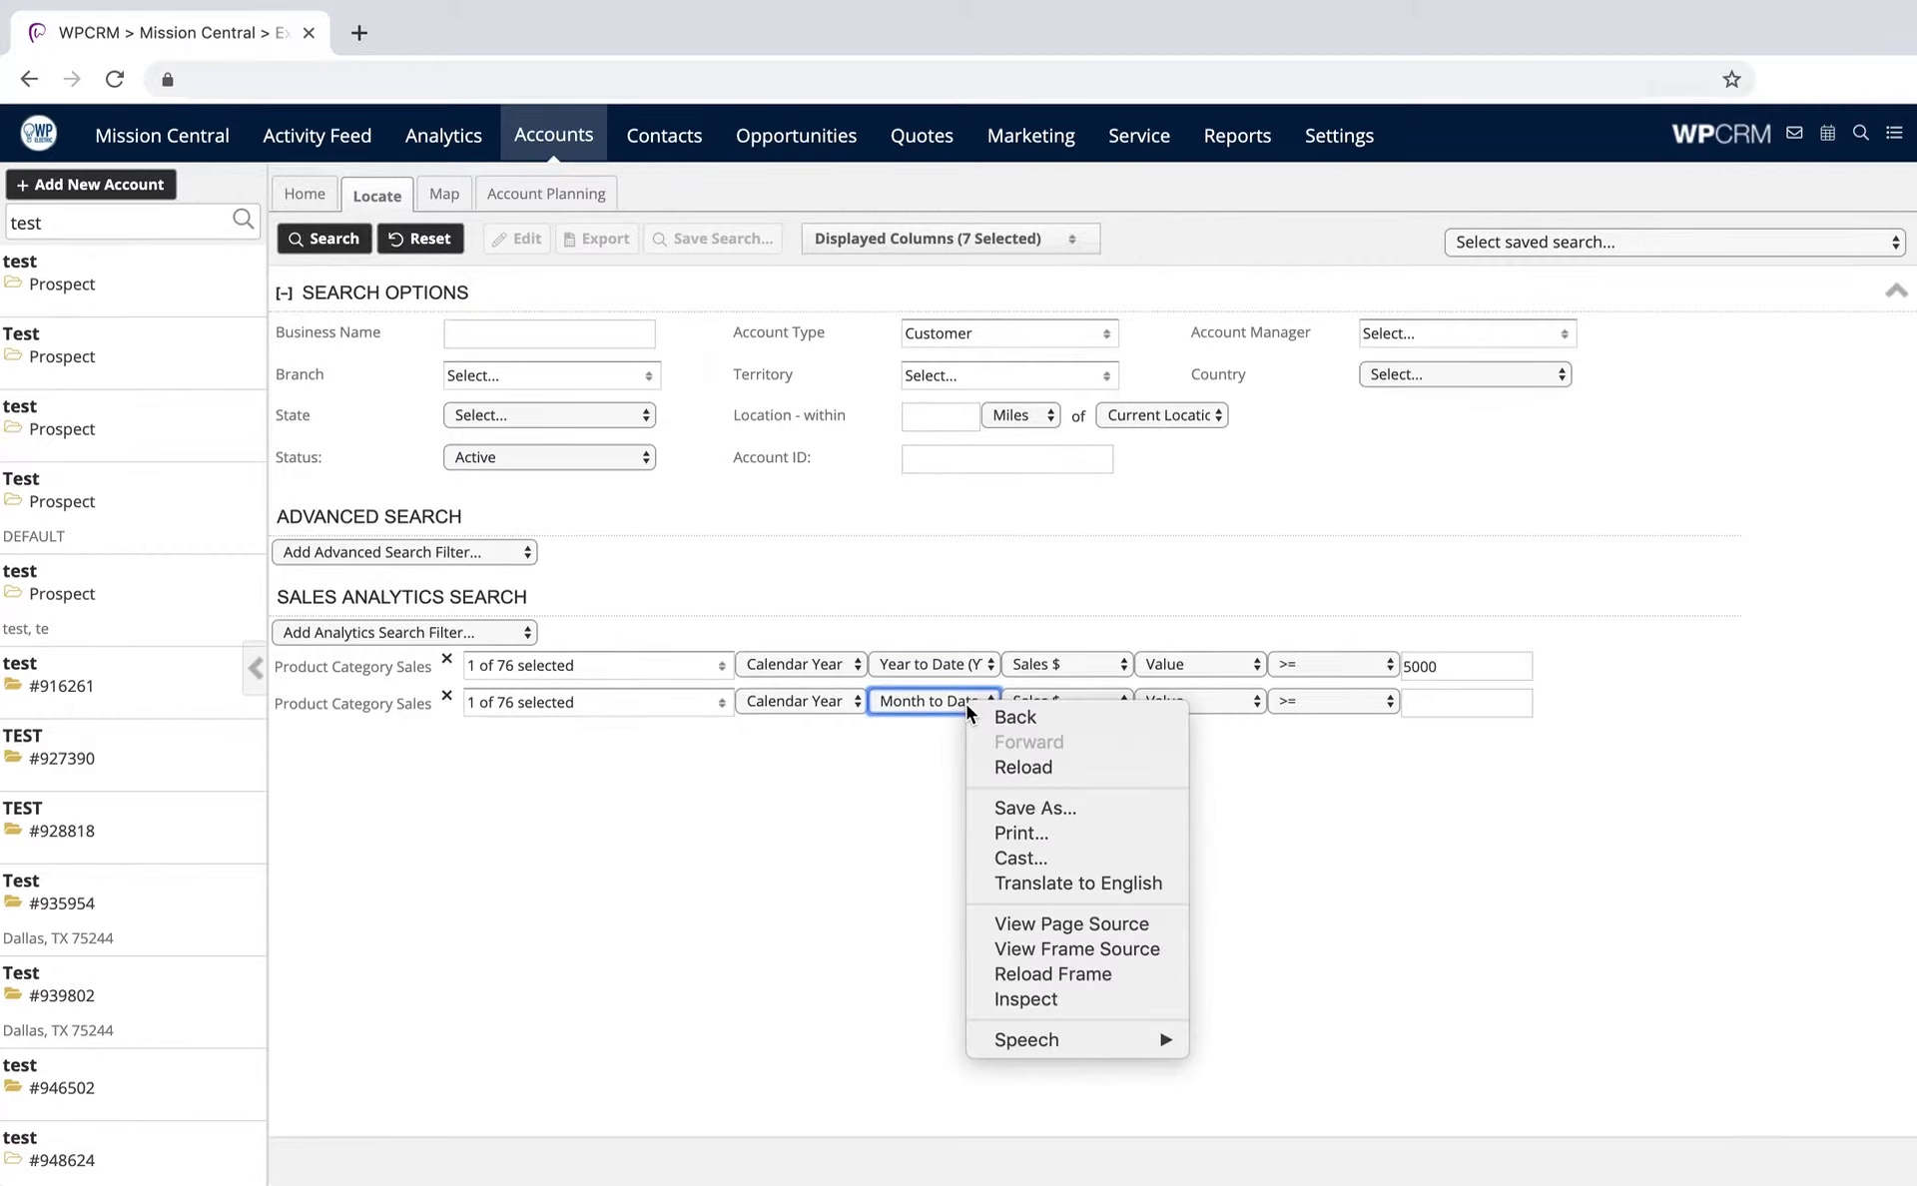
click(967, 704)
click(966, 704)
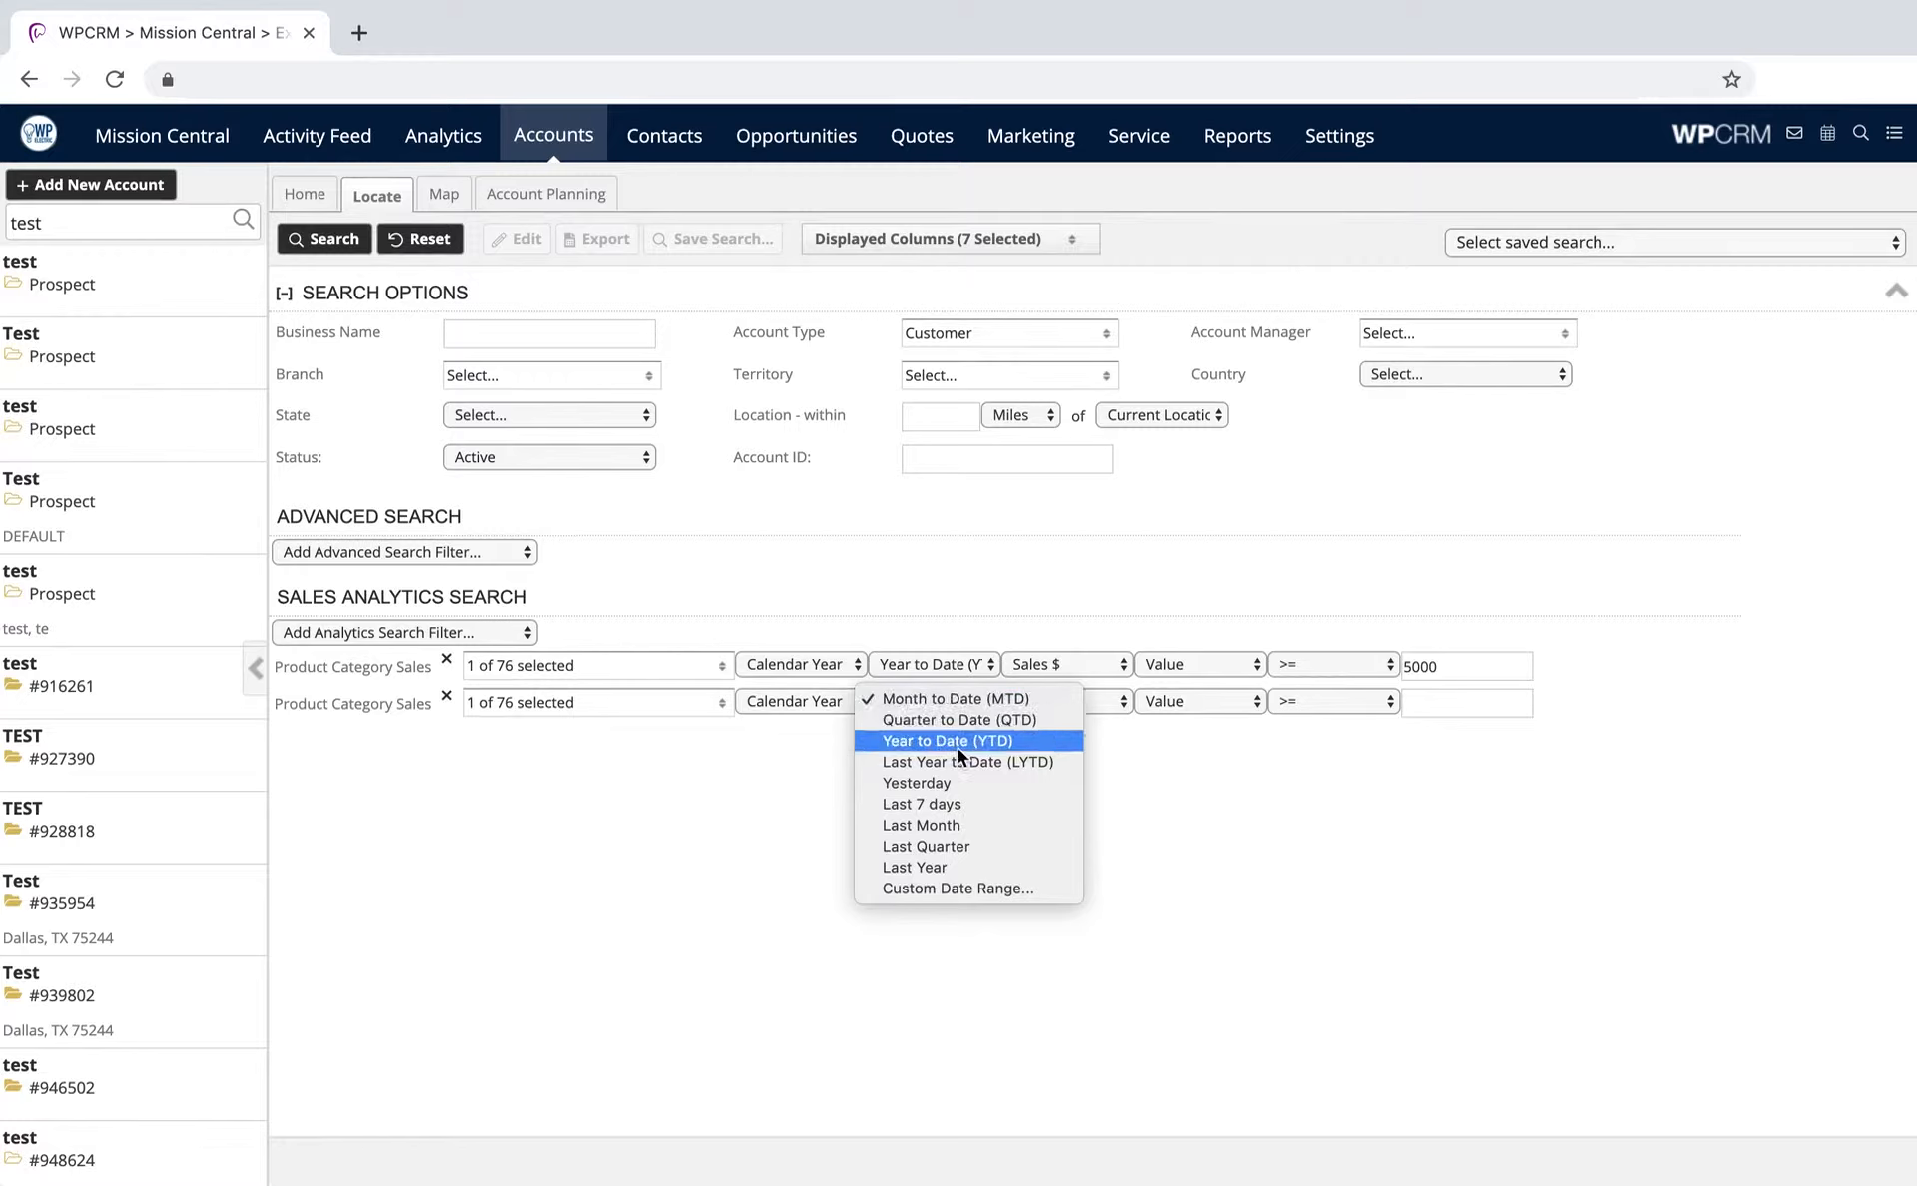
click(958, 747)
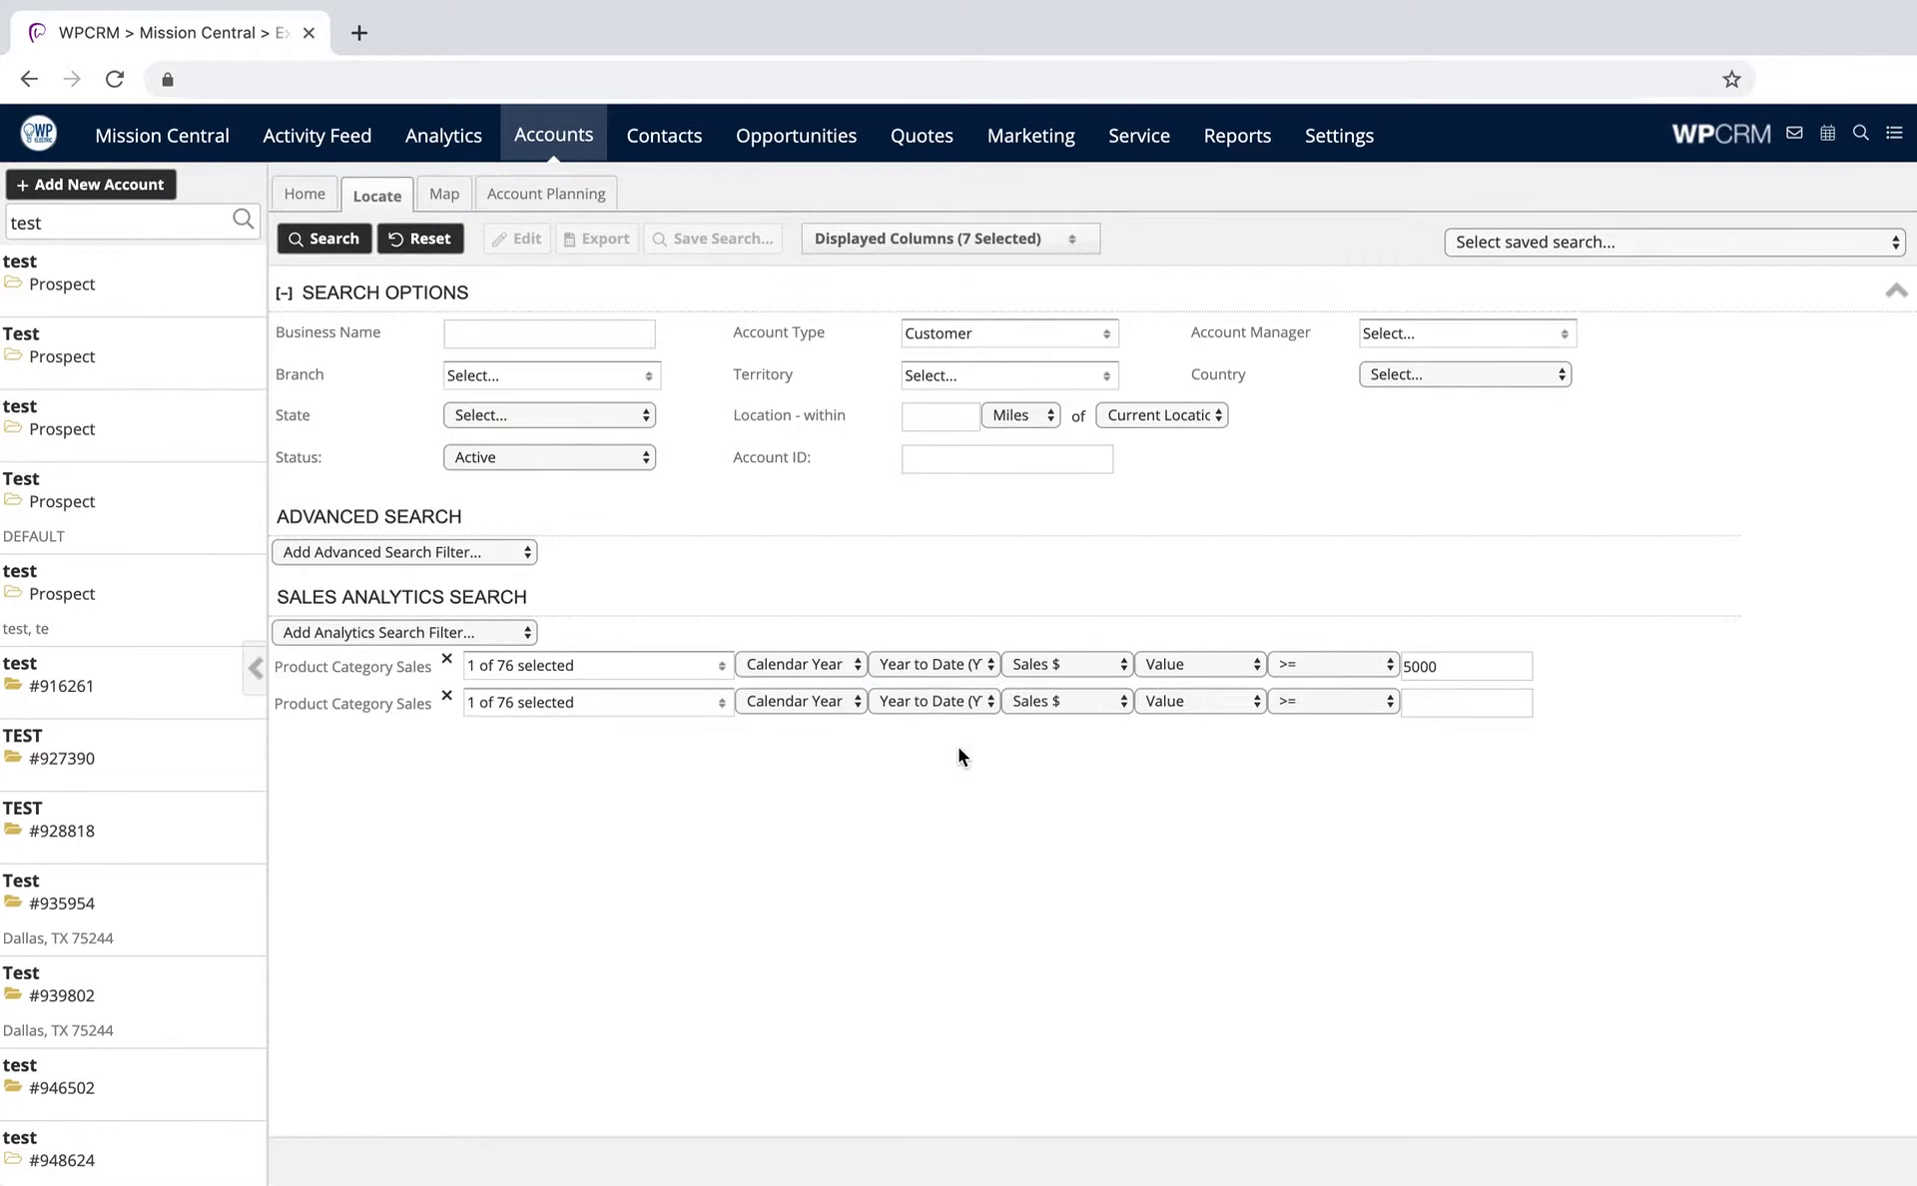
click(1316, 705)
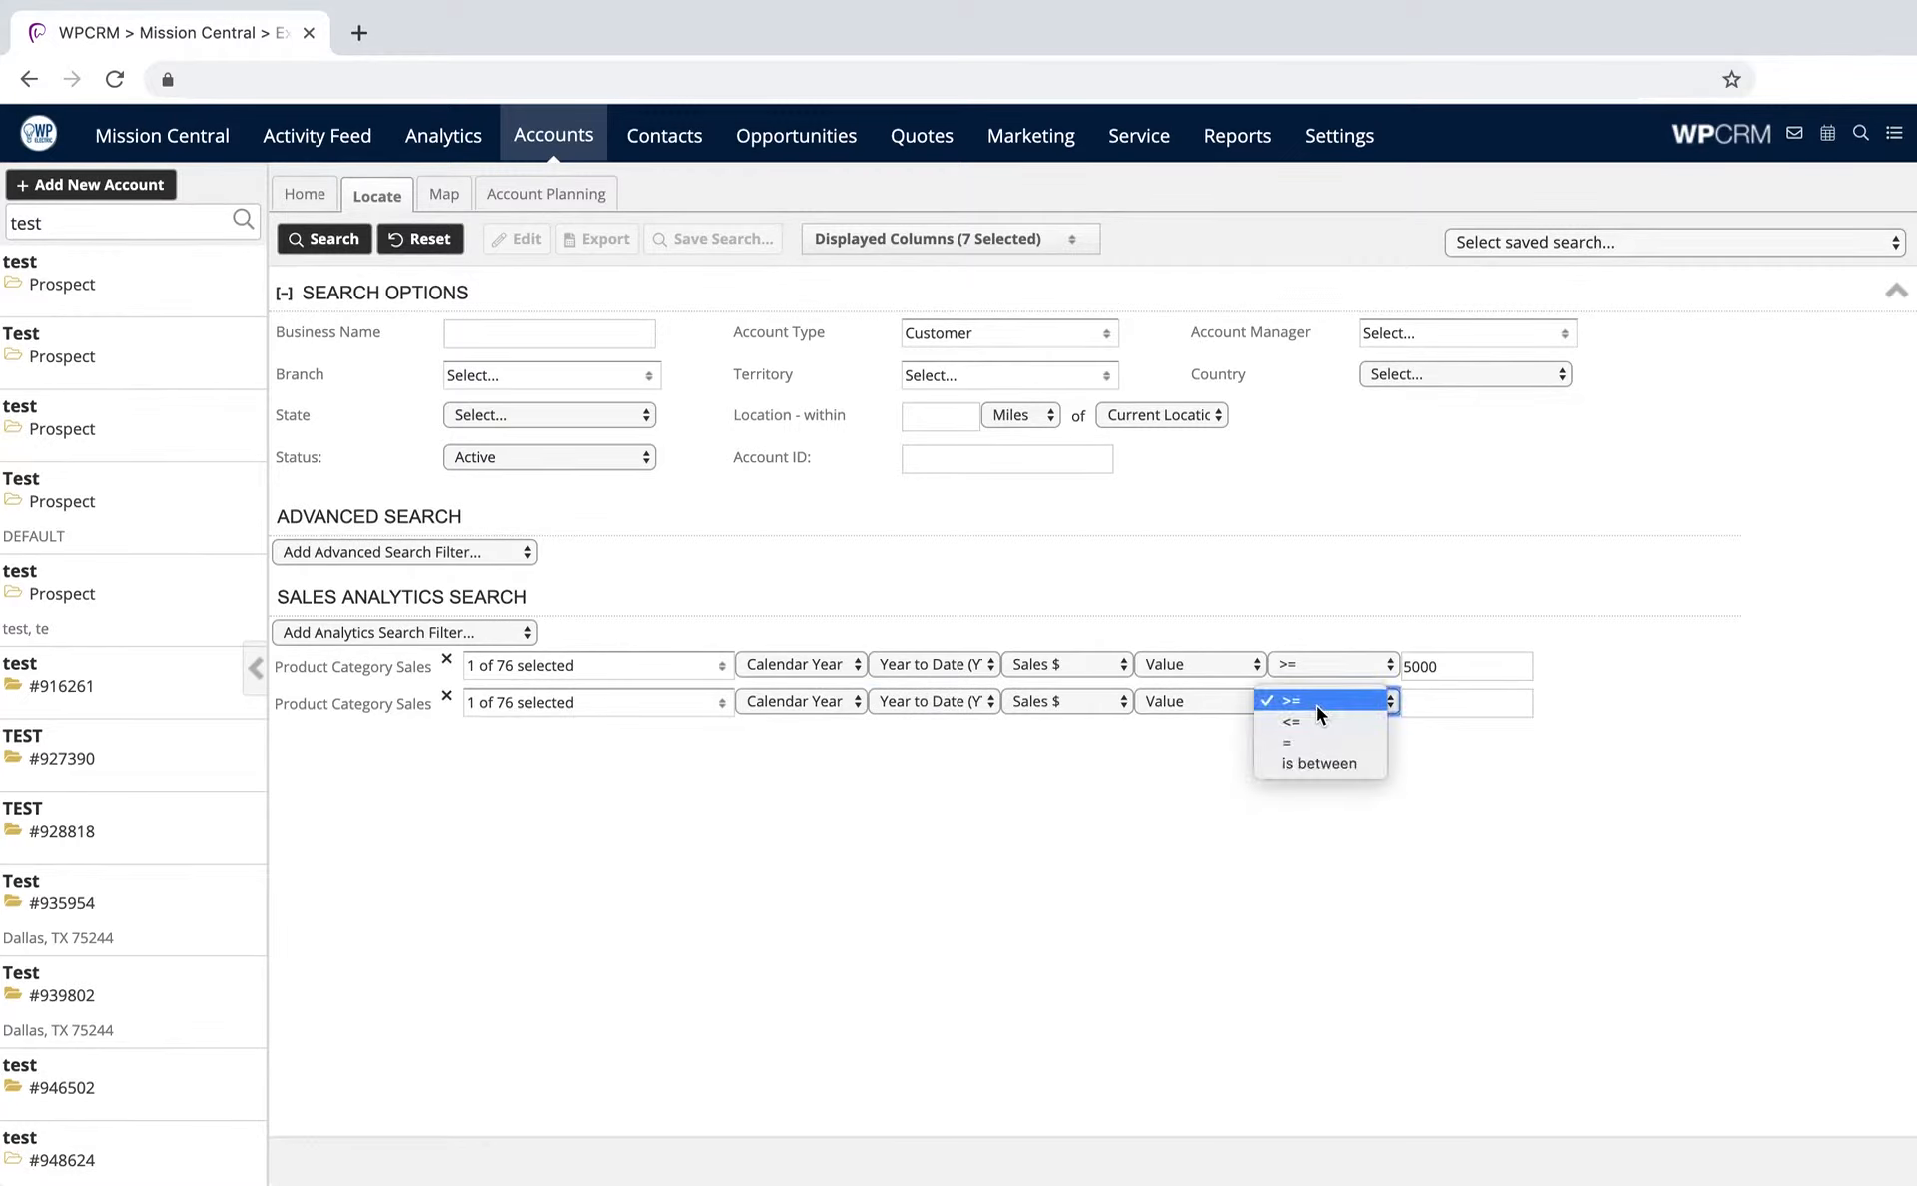
click(1315, 721)
click(1462, 705)
text(1000)
click(1442, 773)
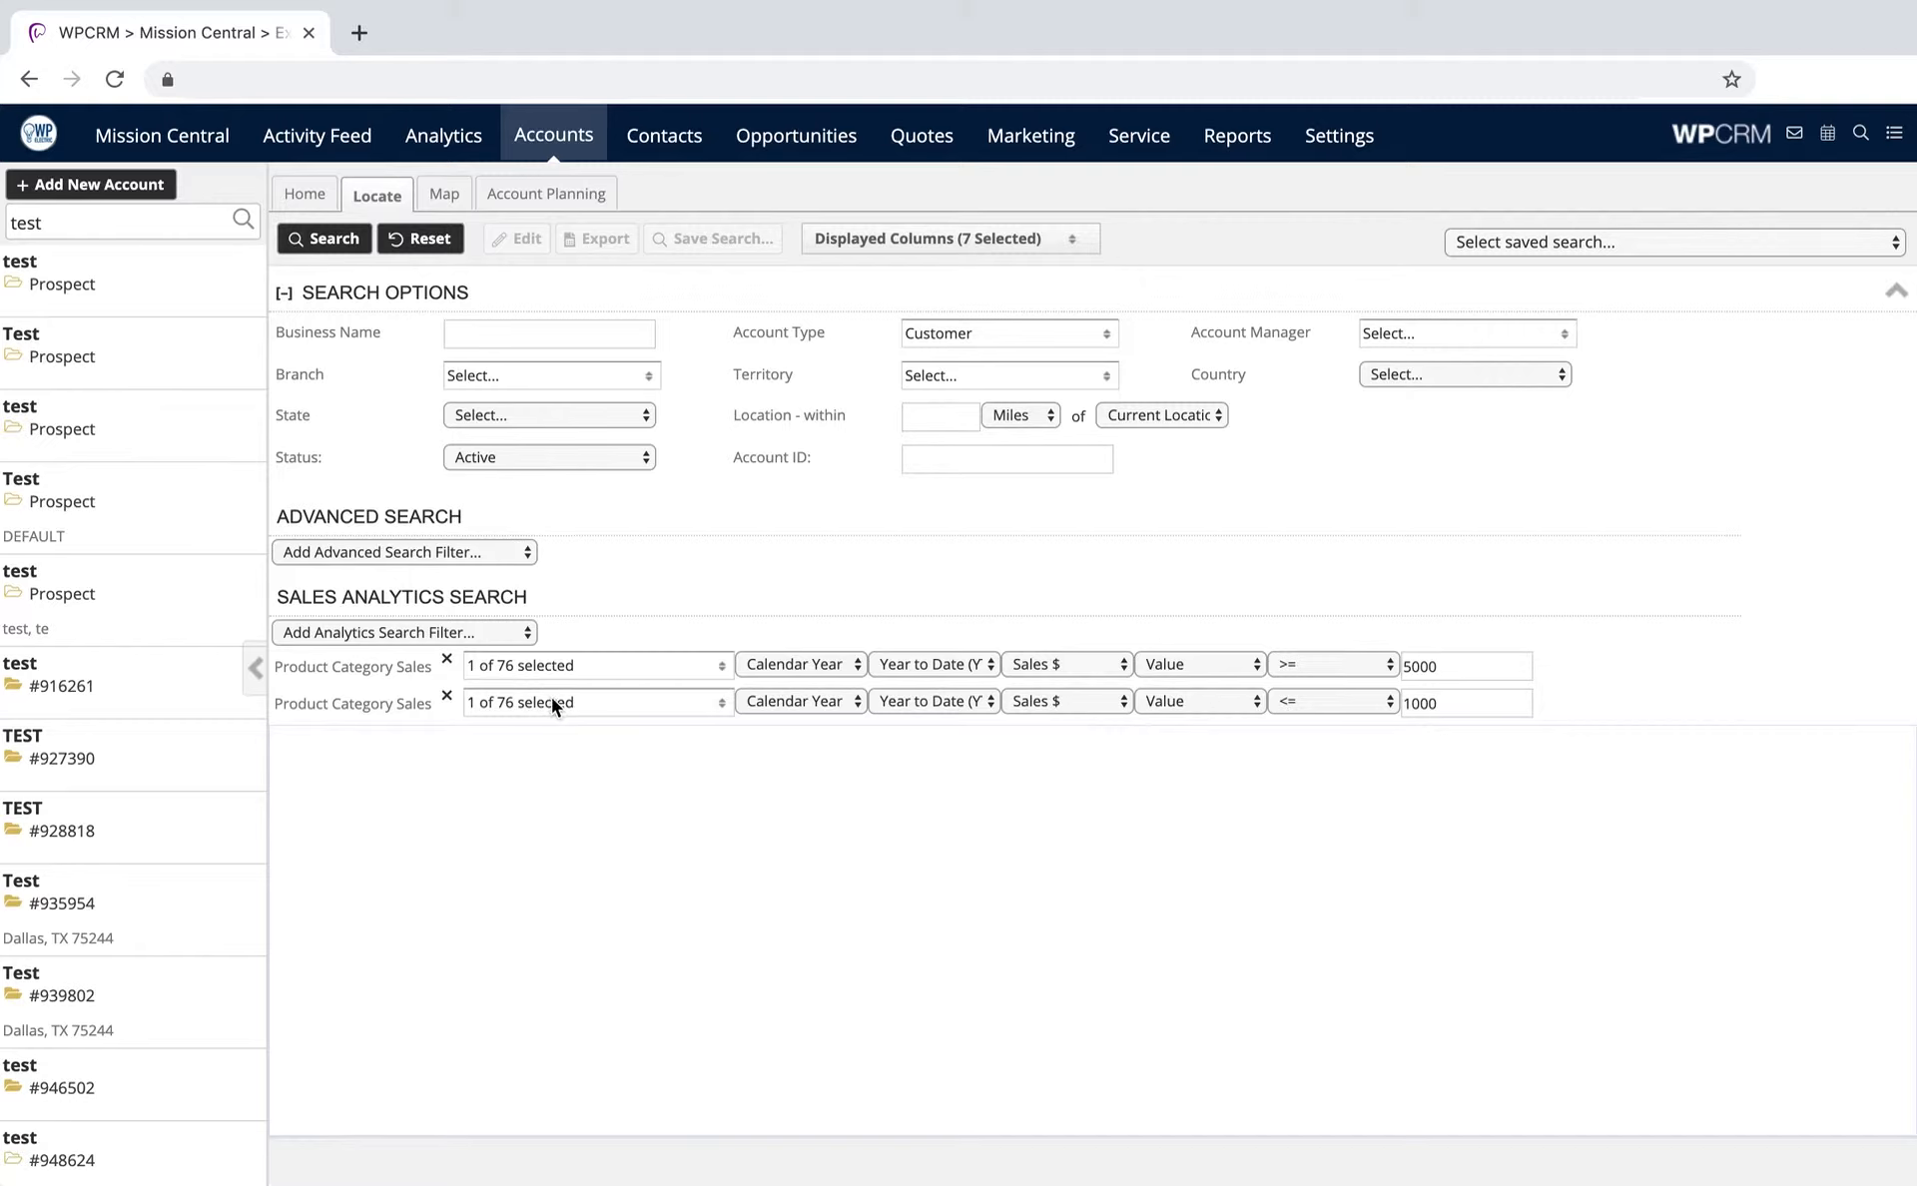
click(351, 247)
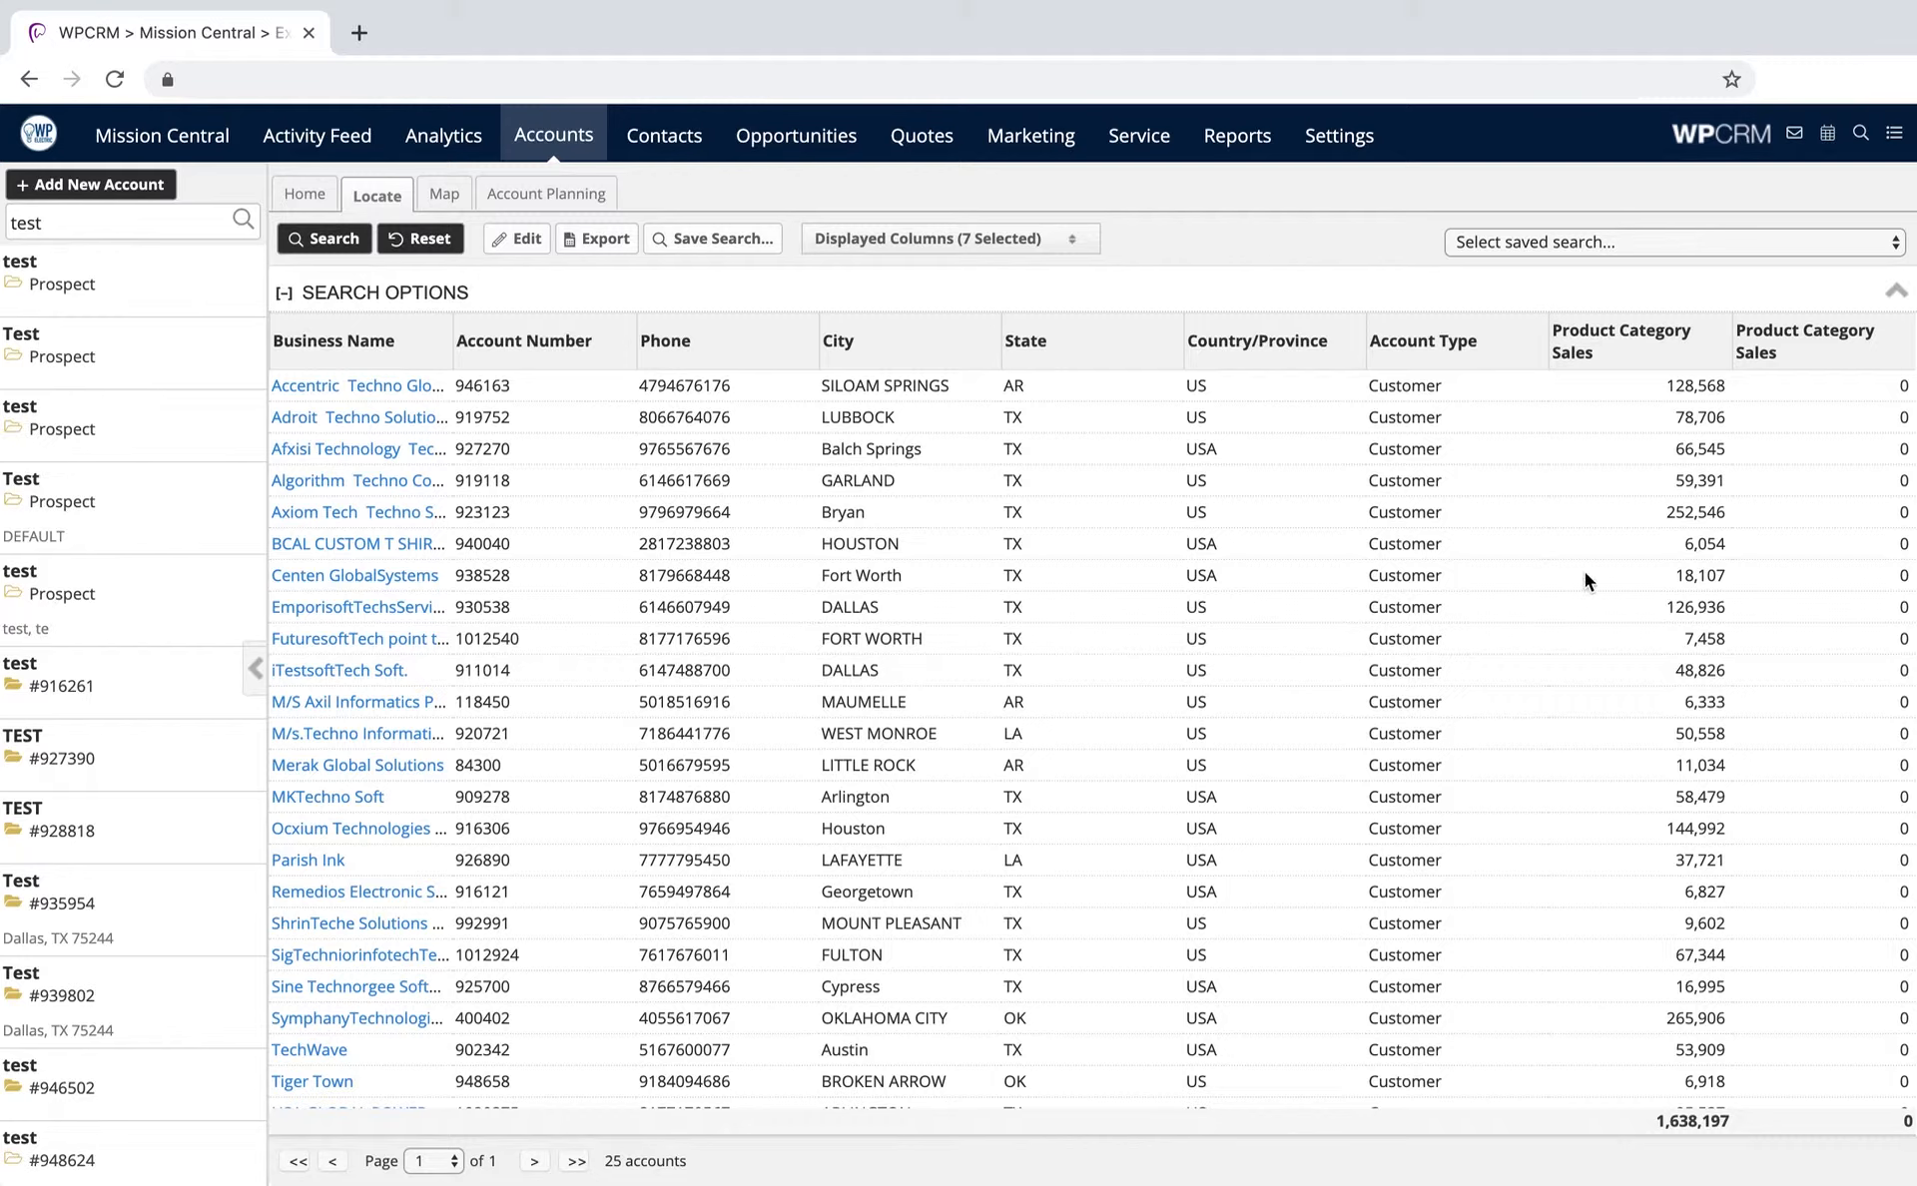
Sort the results by the first Product Category Sales column in descending order and open the account with the highest sales
click(1688, 480)
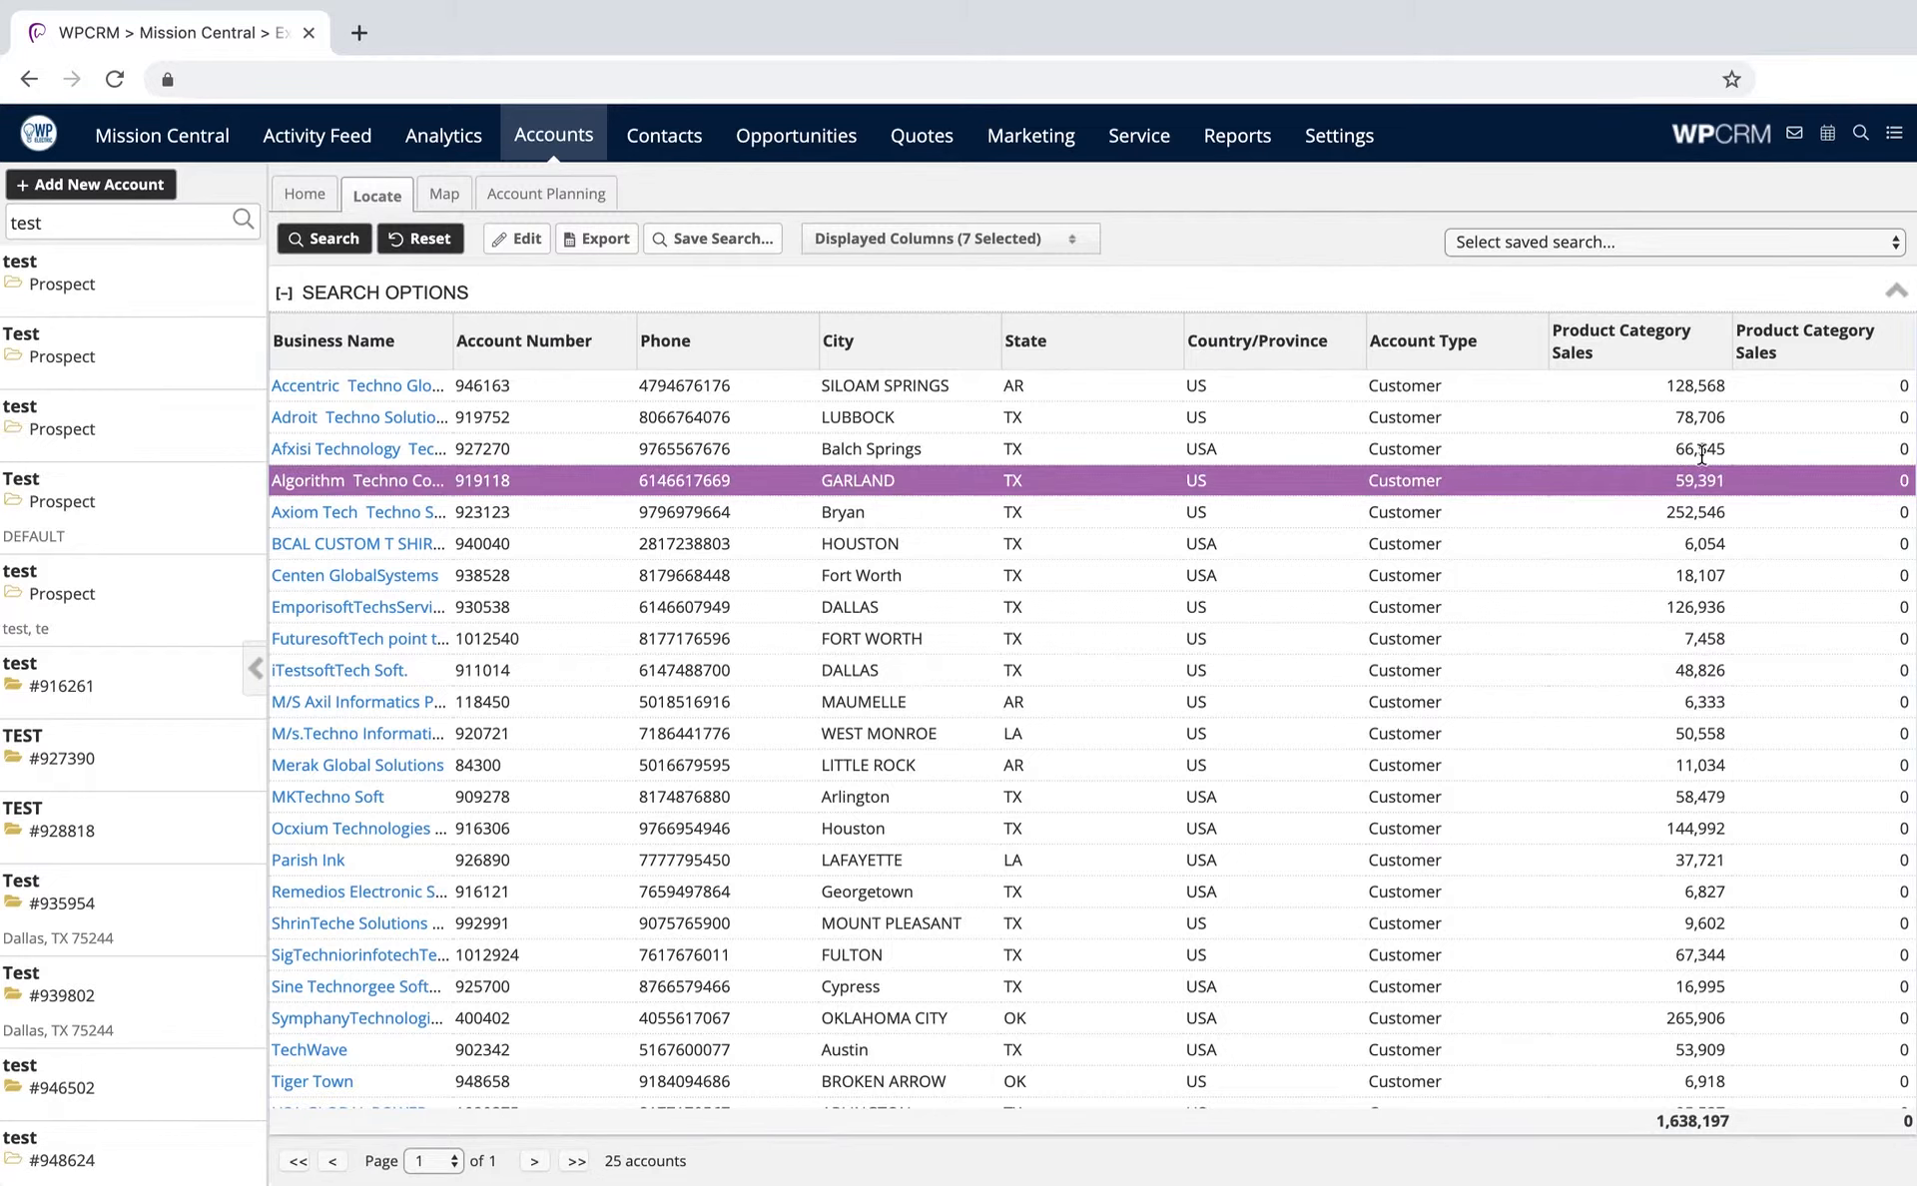
click(1685, 351)
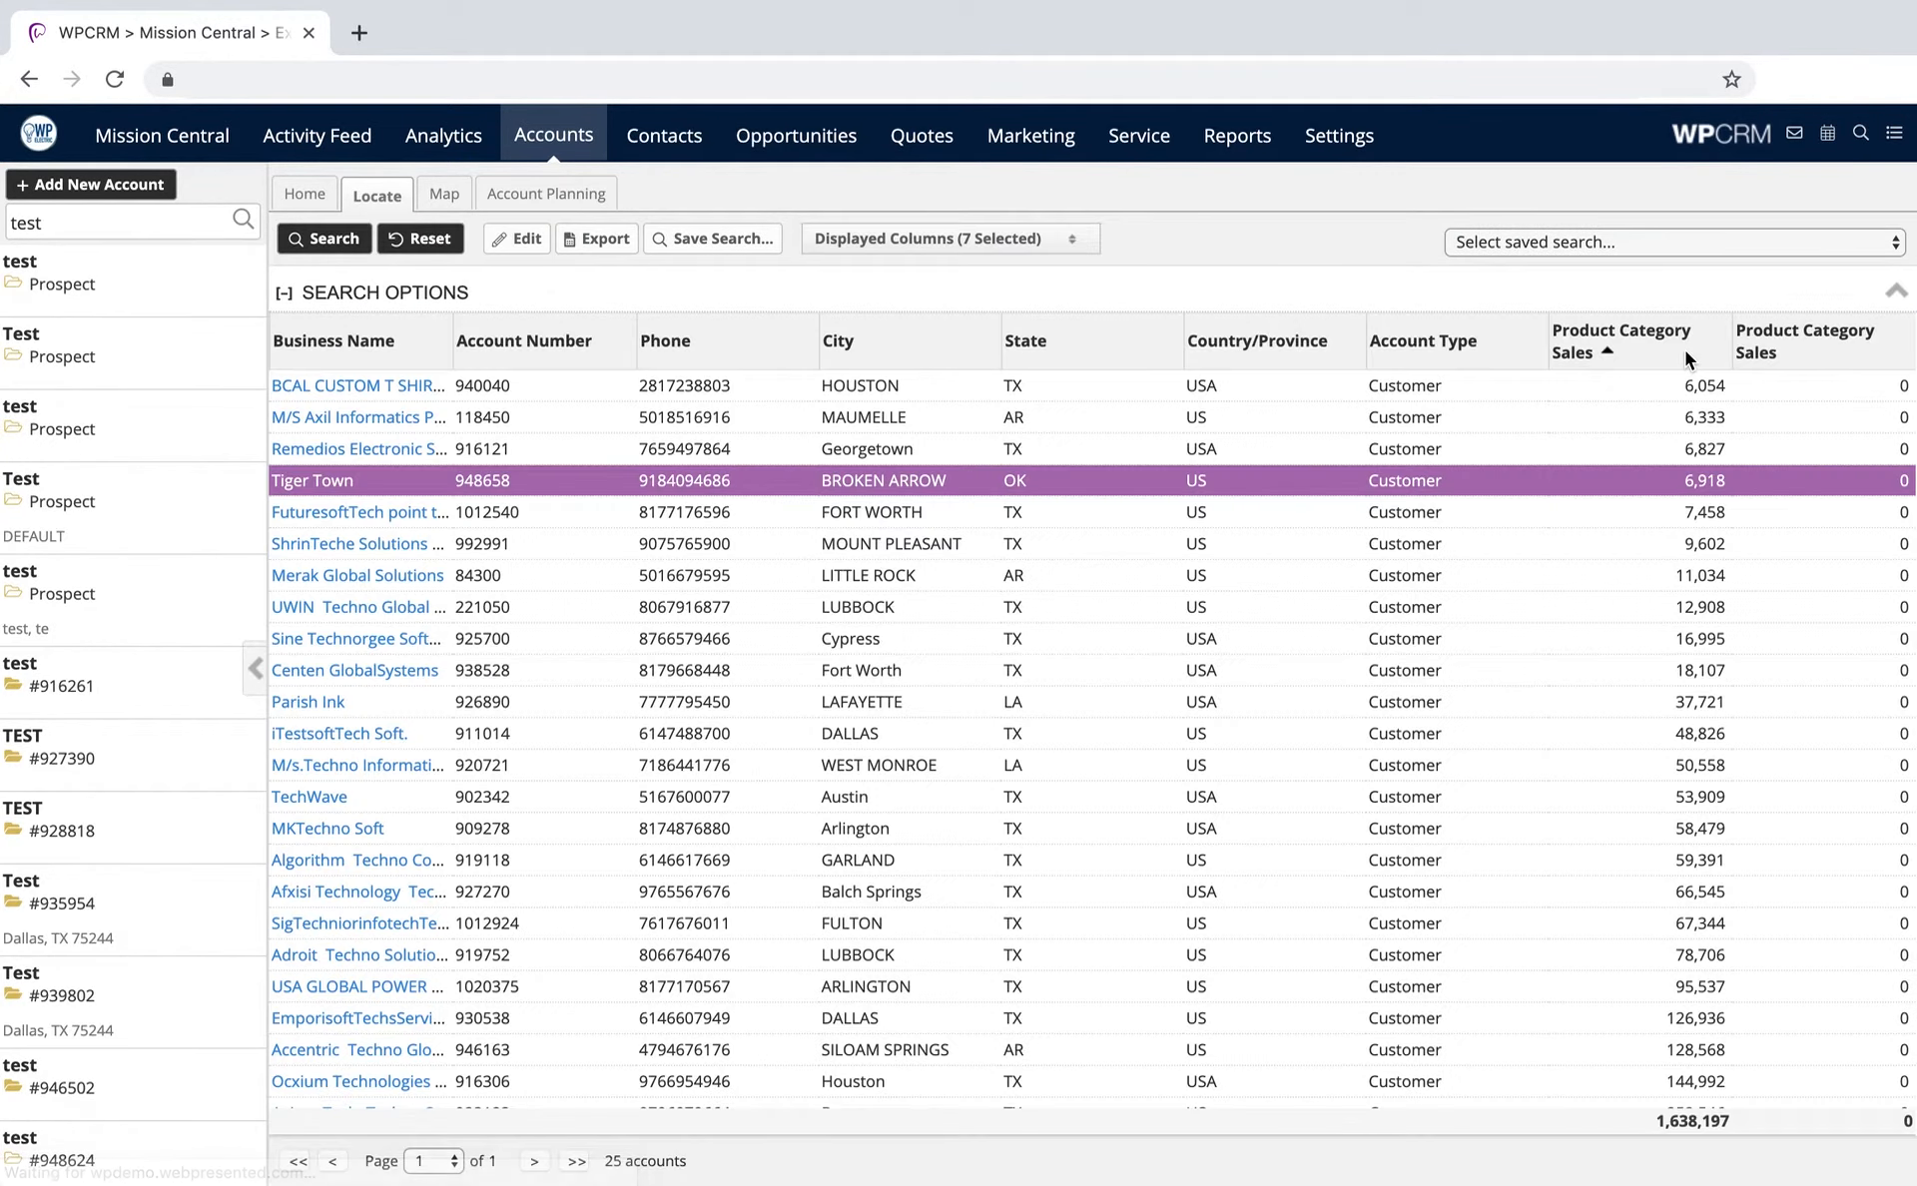
click(1685, 350)
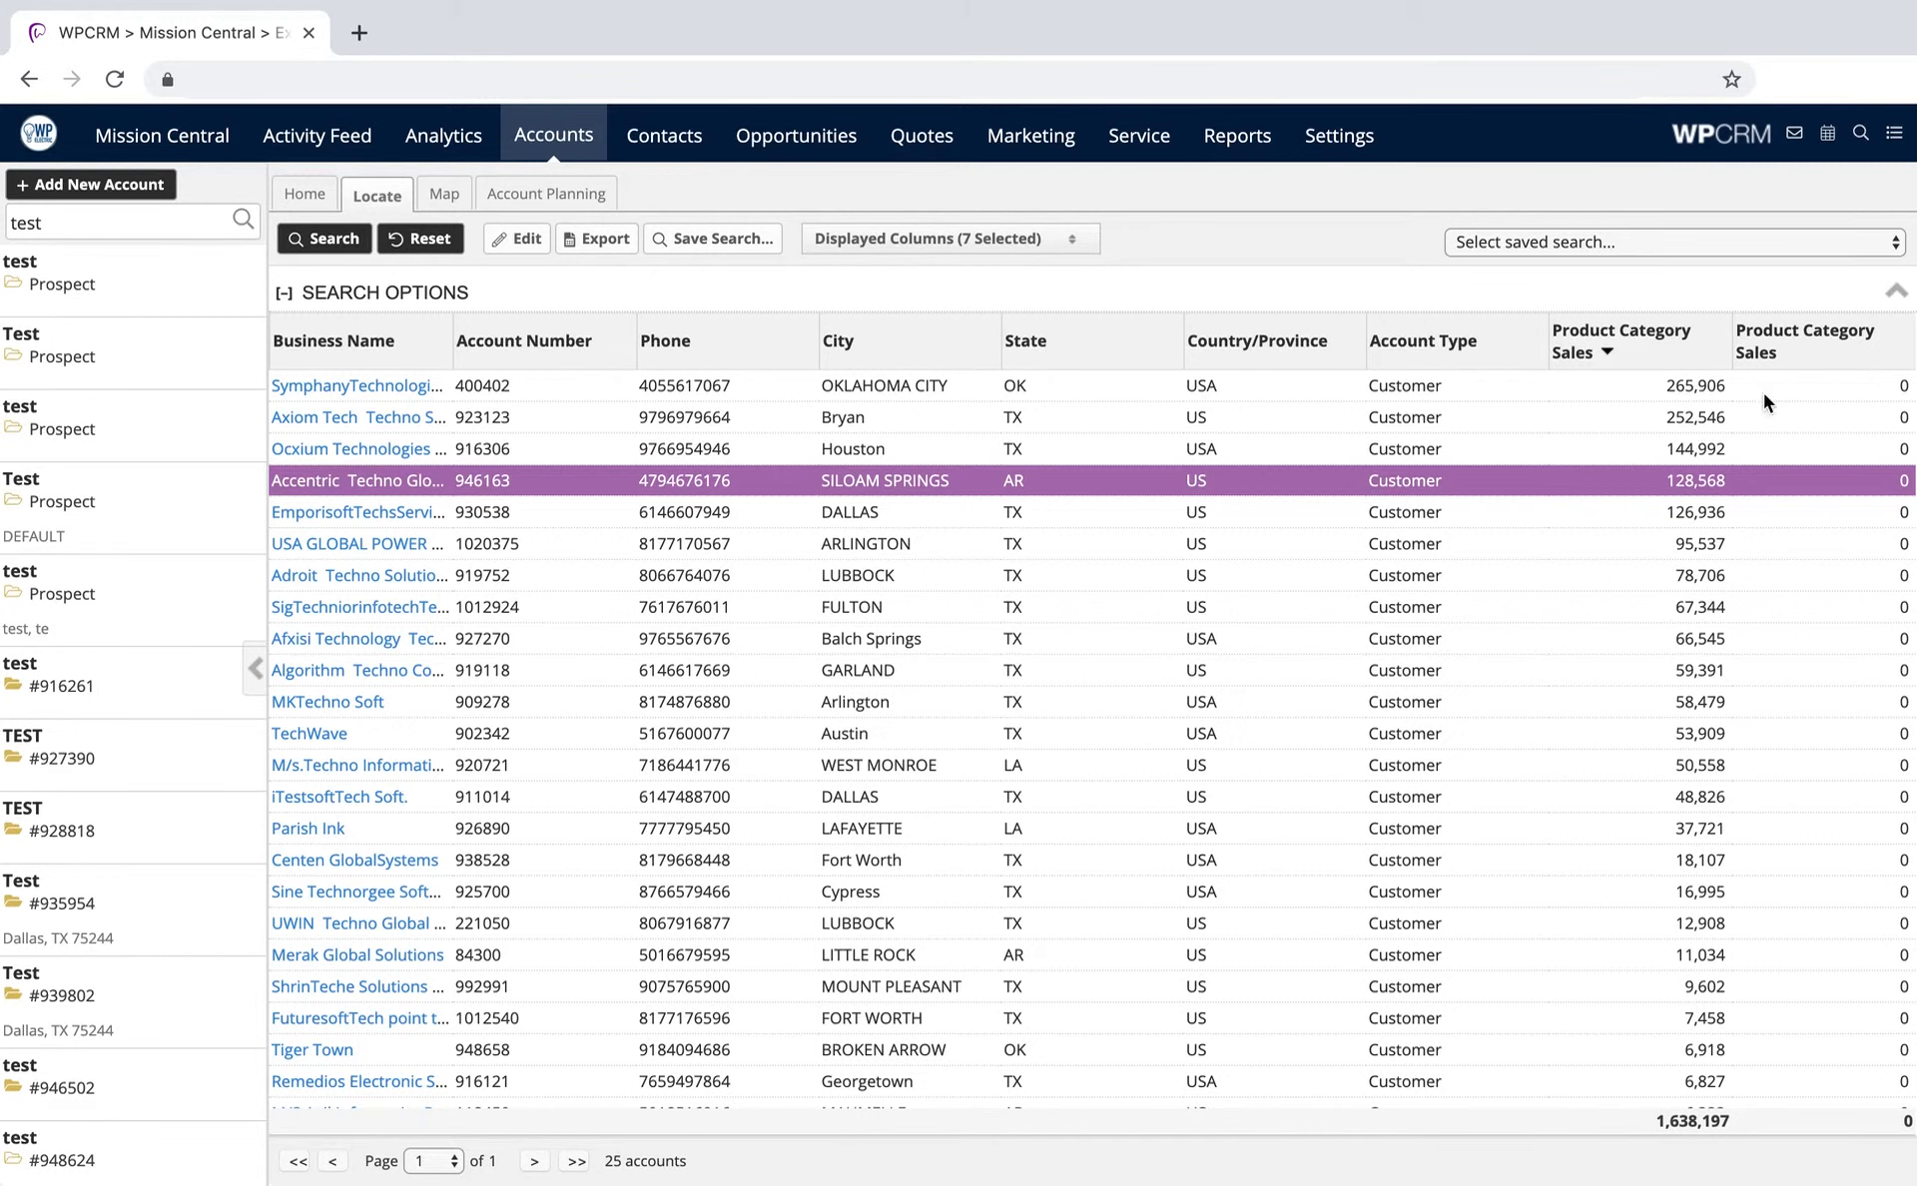
click(390, 390)
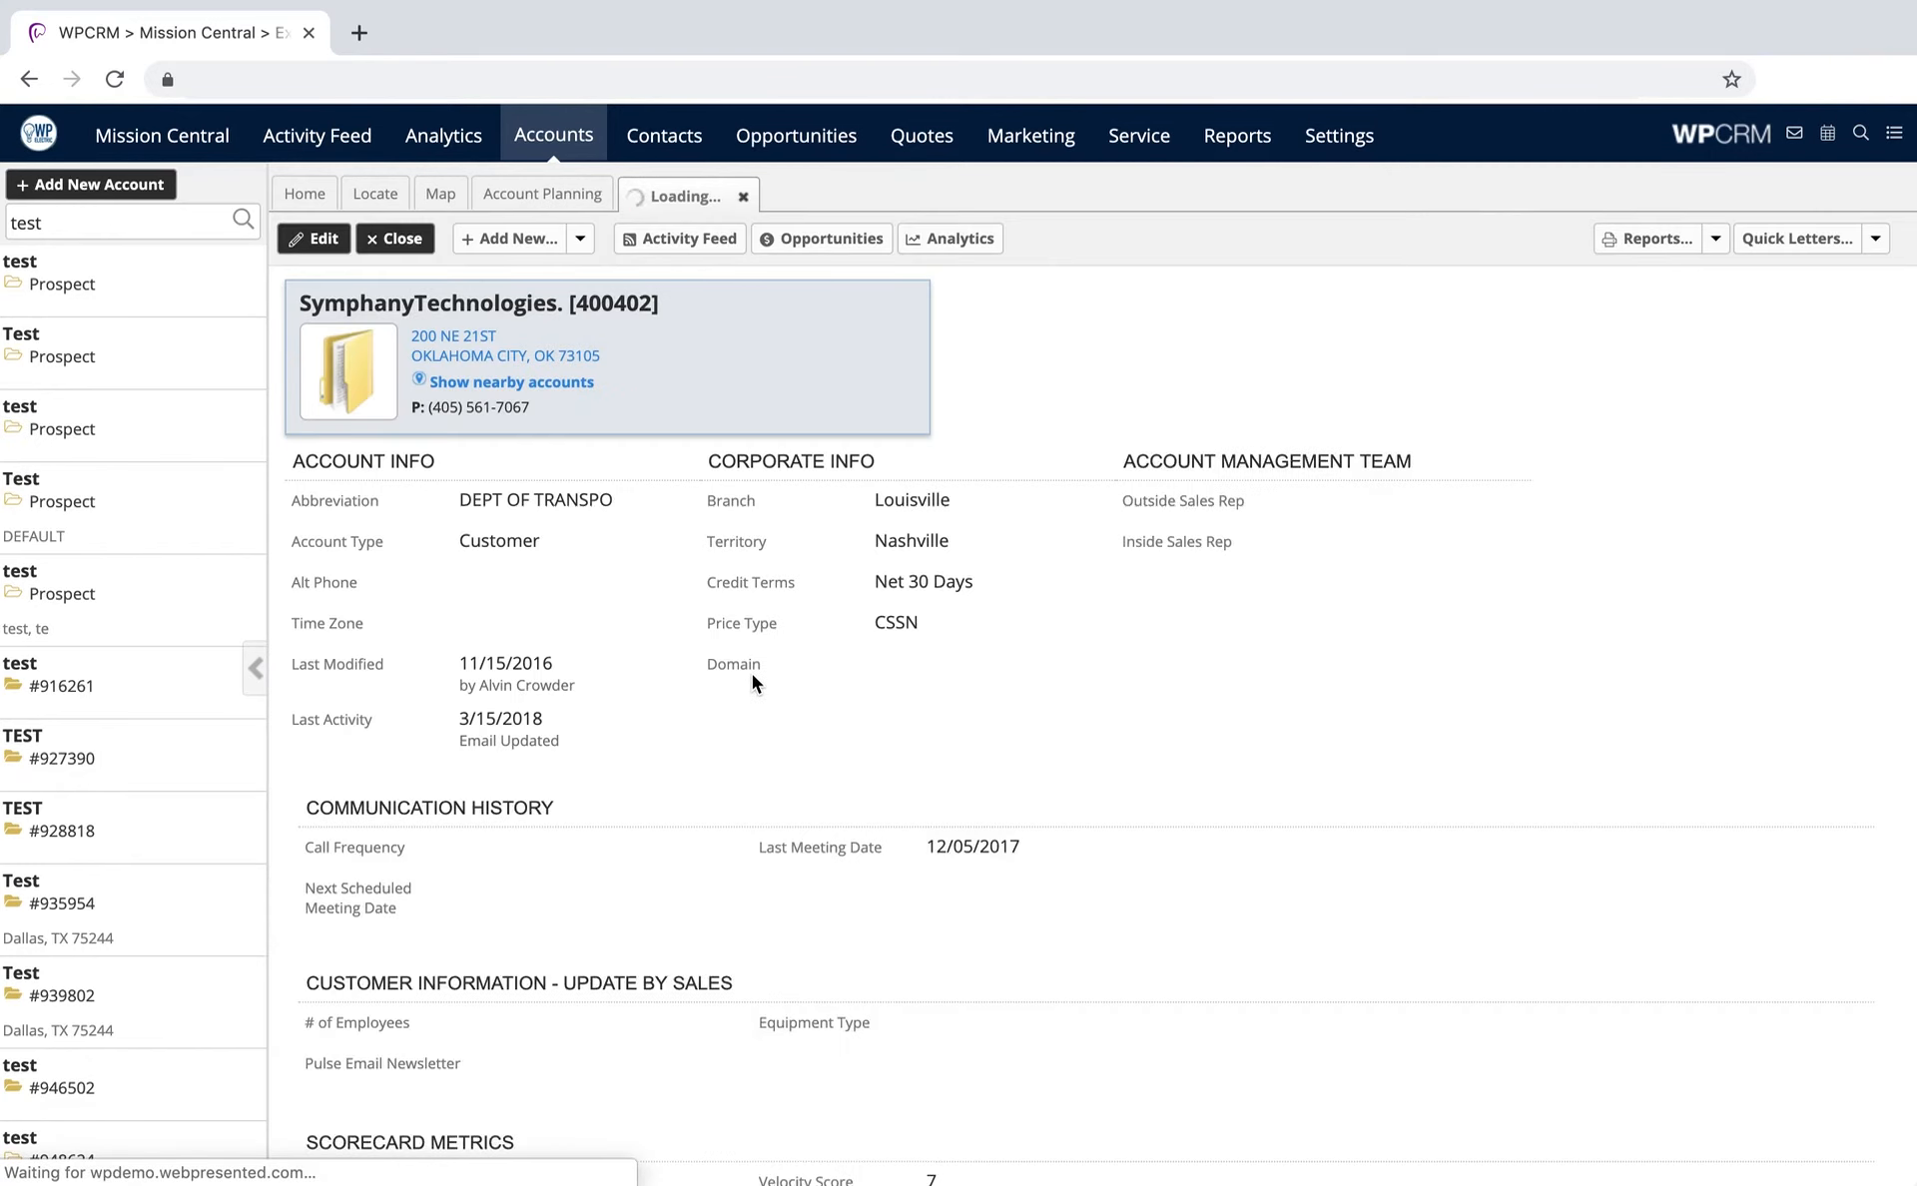